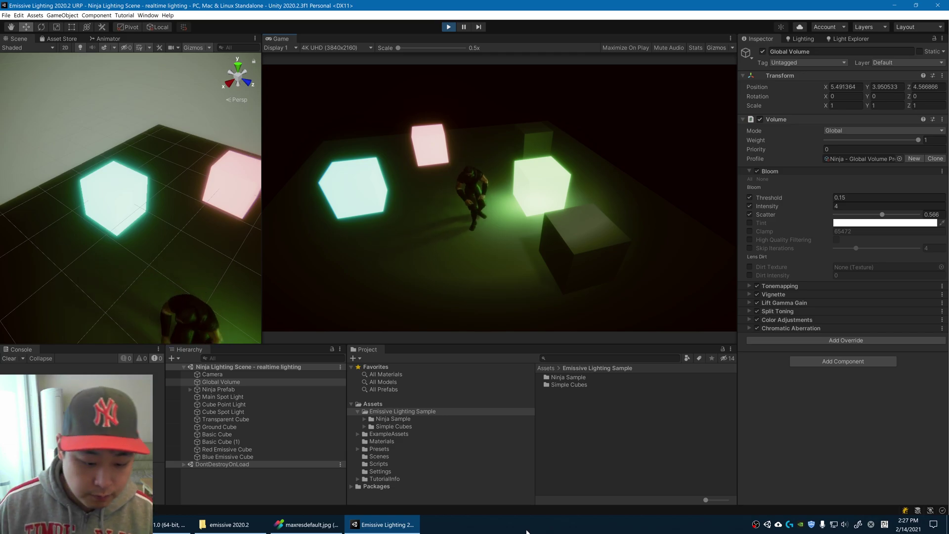
# - Open Cube Scene - realtime lighting from the project's t:scene search results
pyautogui.hotkey('alt', 'Tab')
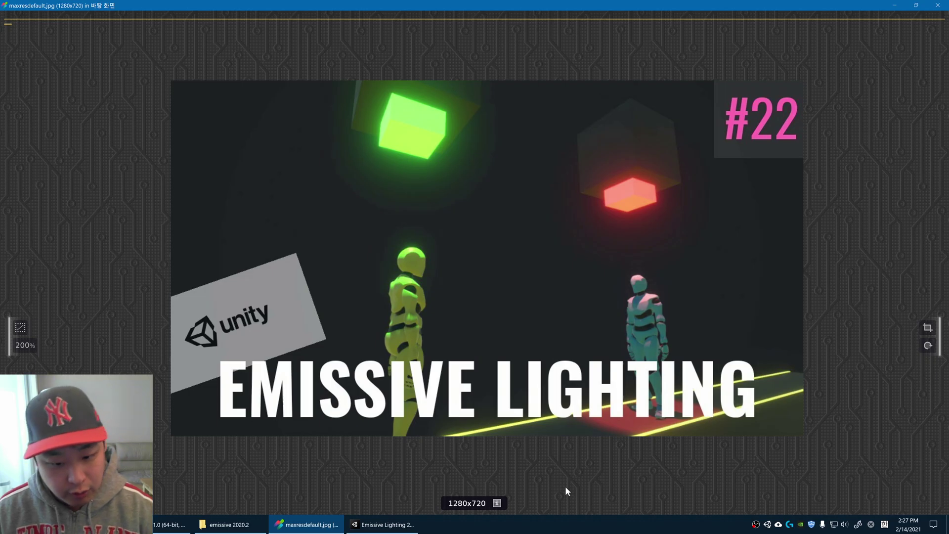
pyautogui.click(384, 525)
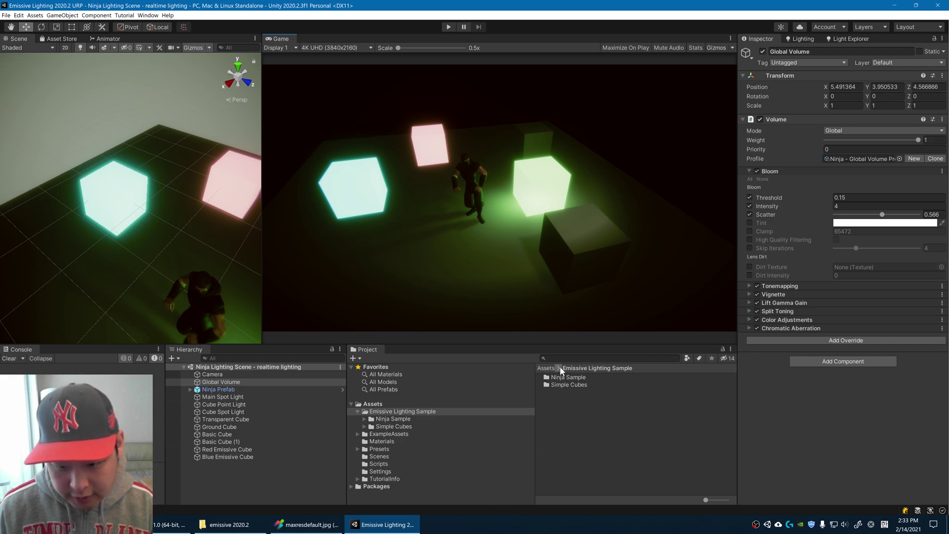
pyautogui.click(562, 358)
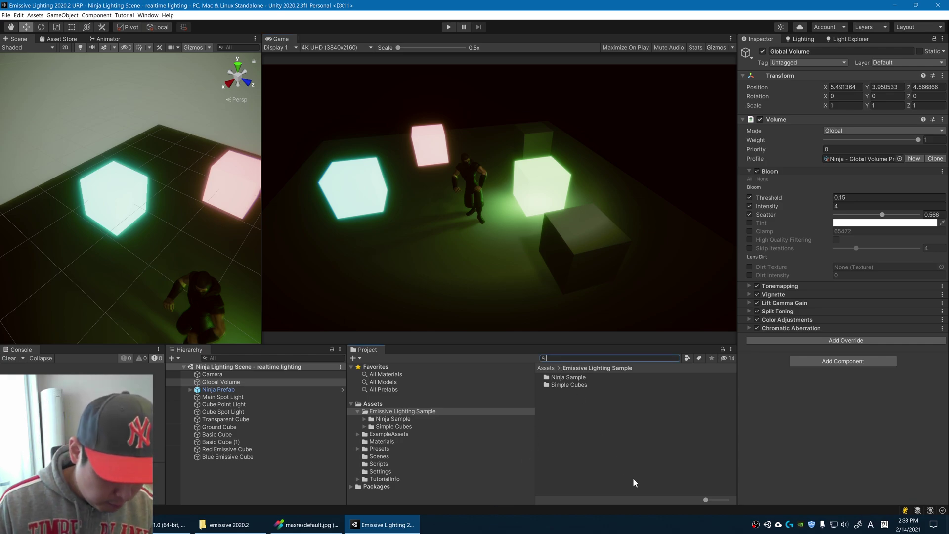
pyautogui.write('t:')
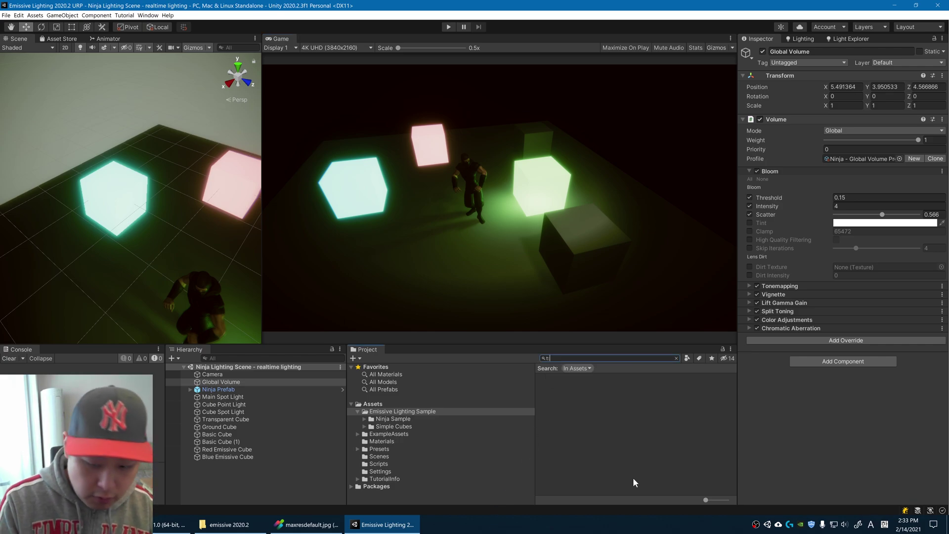
pyautogui.write('scene')
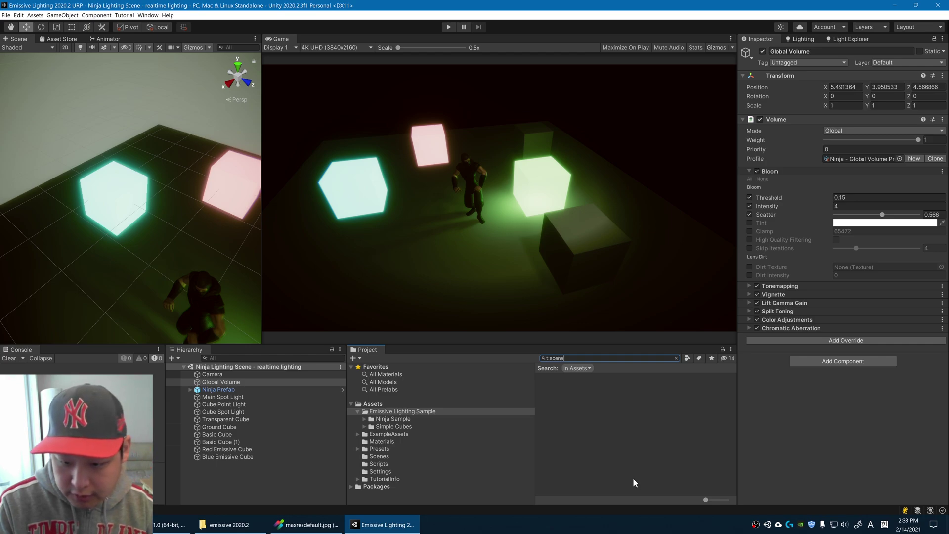
pyautogui.click(586, 378)
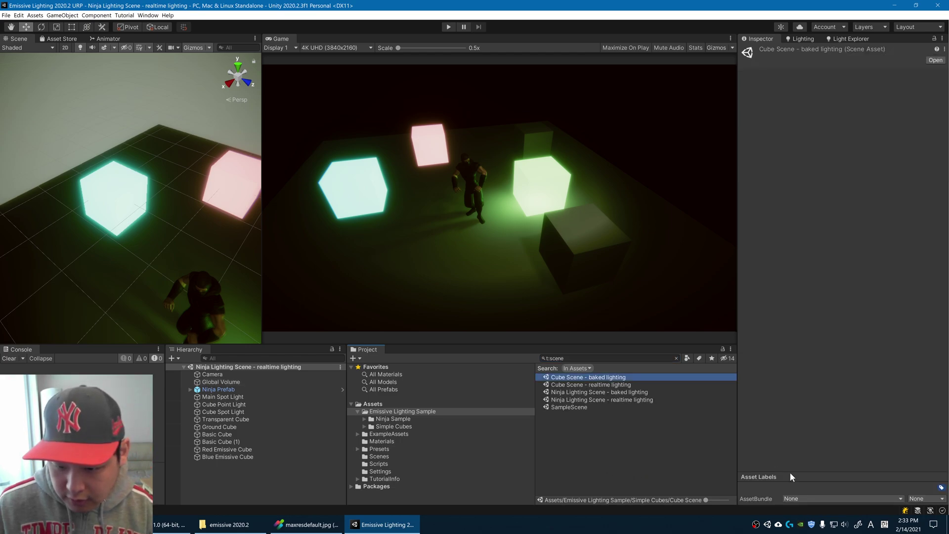
pyautogui.press('Down')
pyautogui.press('Down')
pyautogui.press('Down')
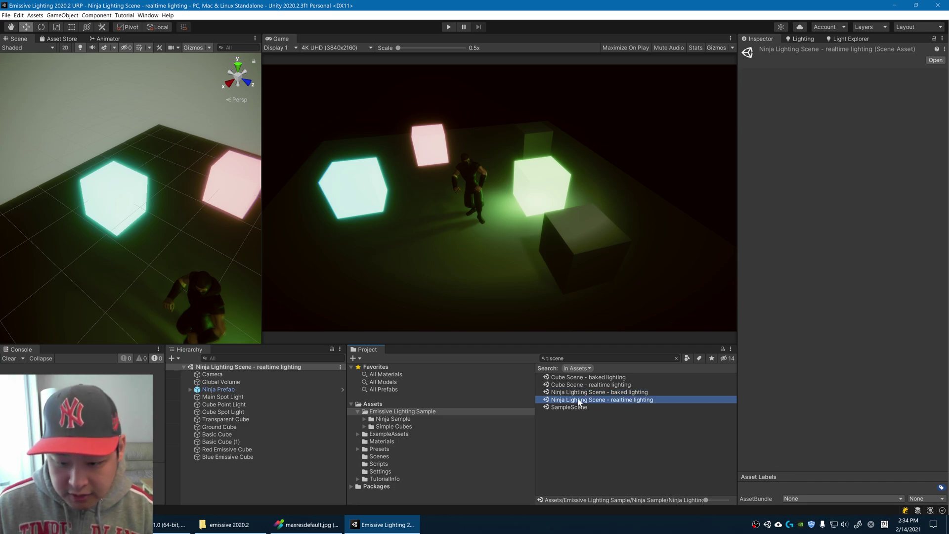
pyautogui.click(581, 379)
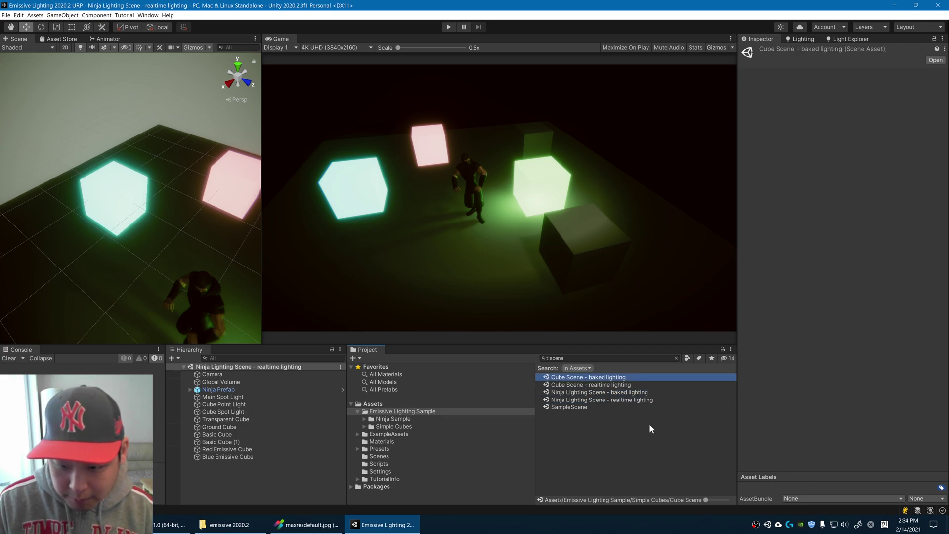
pyautogui.press('Down')
pyautogui.press('Return')
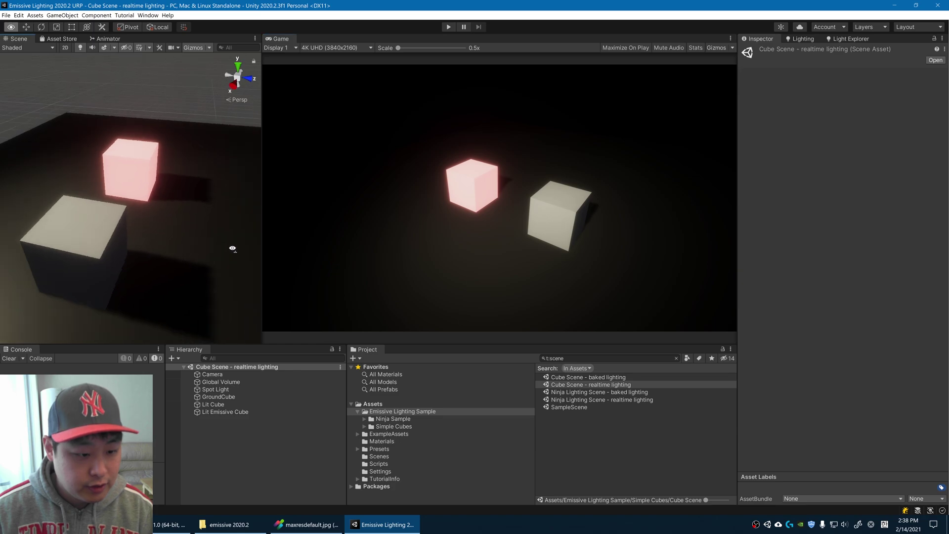
# - Orbit the view and inspect the Spot Light, Lit Cube, Lit Emissive Cube, GroundCube and Global Volume
pyautogui.moveTo(176, 227)
pyautogui.keyDown('alt'); pyautogui.mouseDown()
pyautogui.moveTo(259, 250)
pyautogui.moveTo(75, 153)
pyautogui.mouseUp(); pyautogui.keyUp('alt')
pyautogui.click(215, 389)
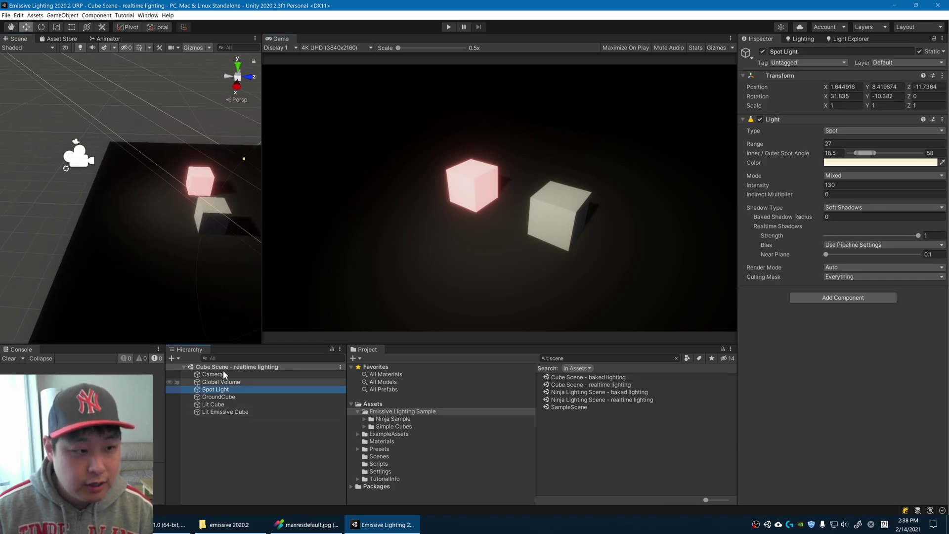
pyautogui.moveTo(222, 312)
pyautogui.keyDown('alt'); pyautogui.mouseDown()
pyautogui.moveTo(236, 250)
pyautogui.moveTo(259, 231)
pyautogui.moveTo(219, 241)
pyautogui.moveTo(158, 186)
pyautogui.mouseUp(); pyautogui.keyUp('alt')
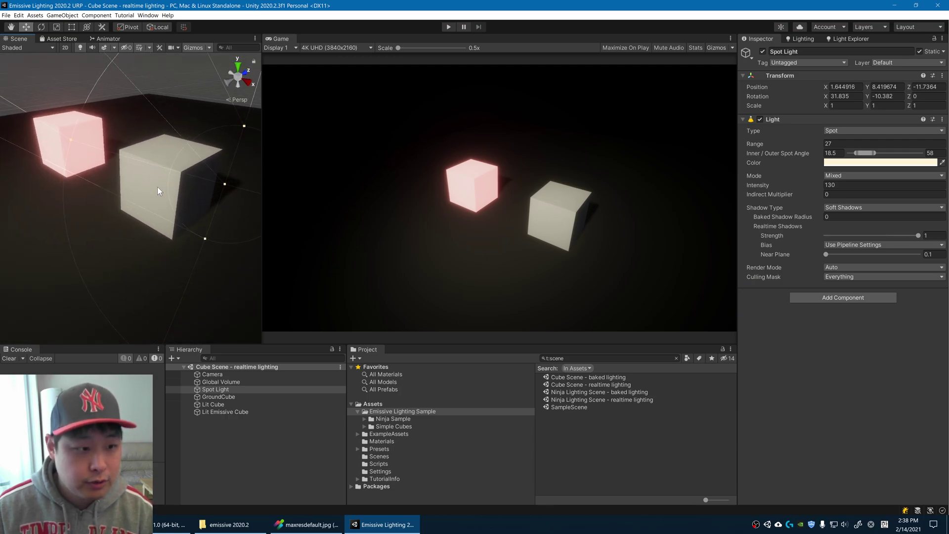
pyautogui.click(158, 186)
pyautogui.click(76, 148)
pyautogui.click(107, 265)
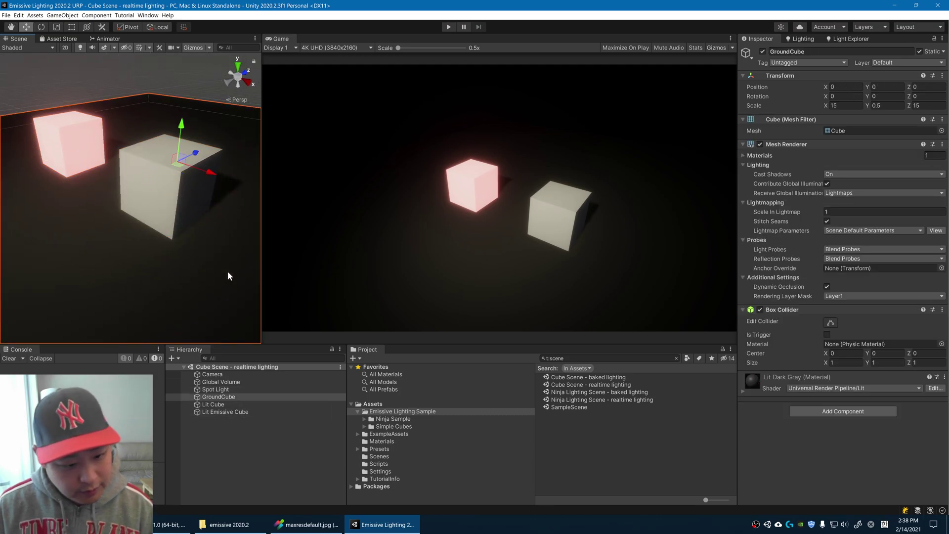
pyautogui.click(248, 379)
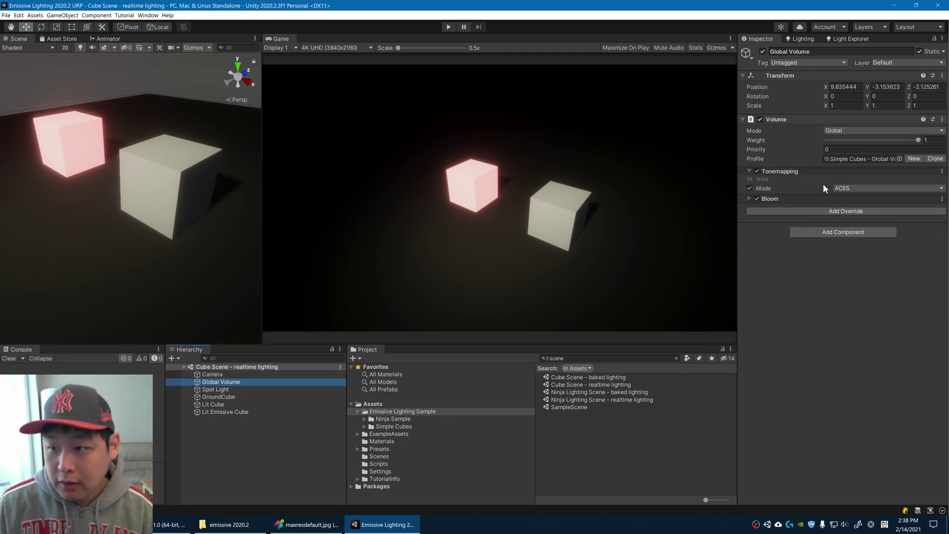
# - Open the Simple Cubes Global Volume Profile and expand Bloom (threshold 0.15, intensity 1.5)
pyautogui.click(839, 160)
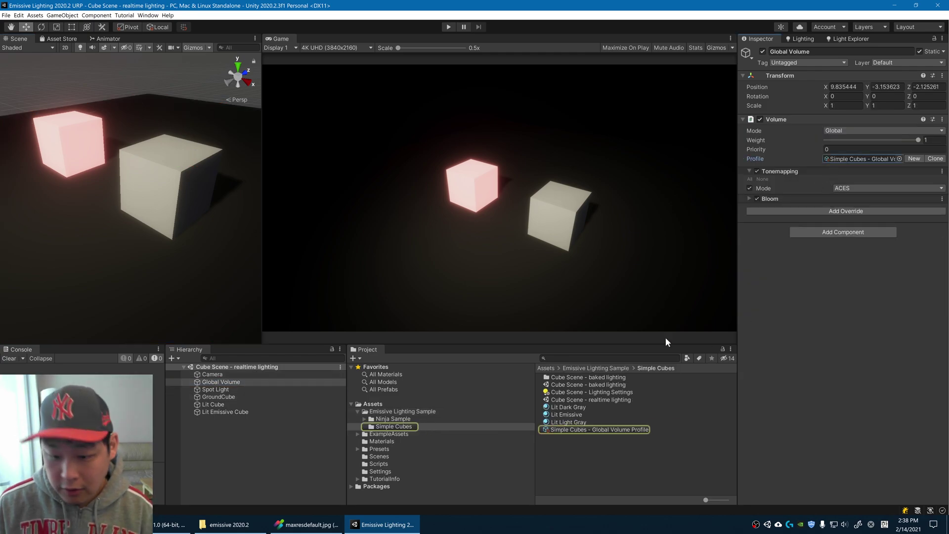
pyautogui.click(595, 431)
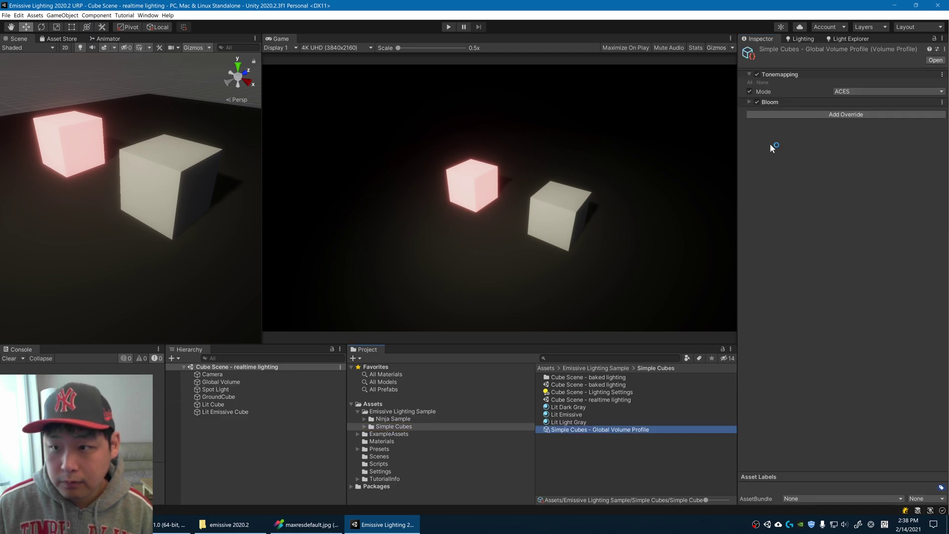
pyautogui.click(749, 102)
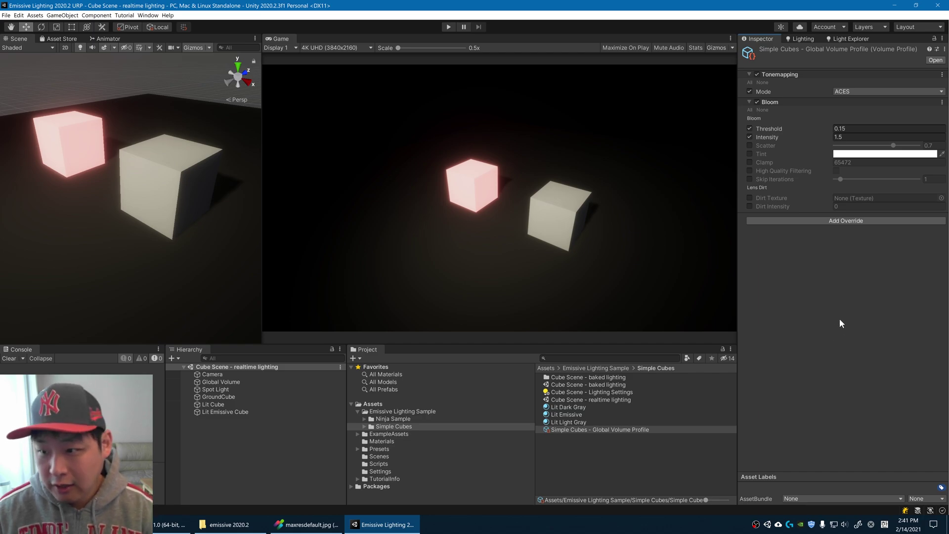
# - Browse post-processing overrides, toggle Bloom off and on, then set threshold 0.73, intensity 3.3
pyautogui.click(812, 221)
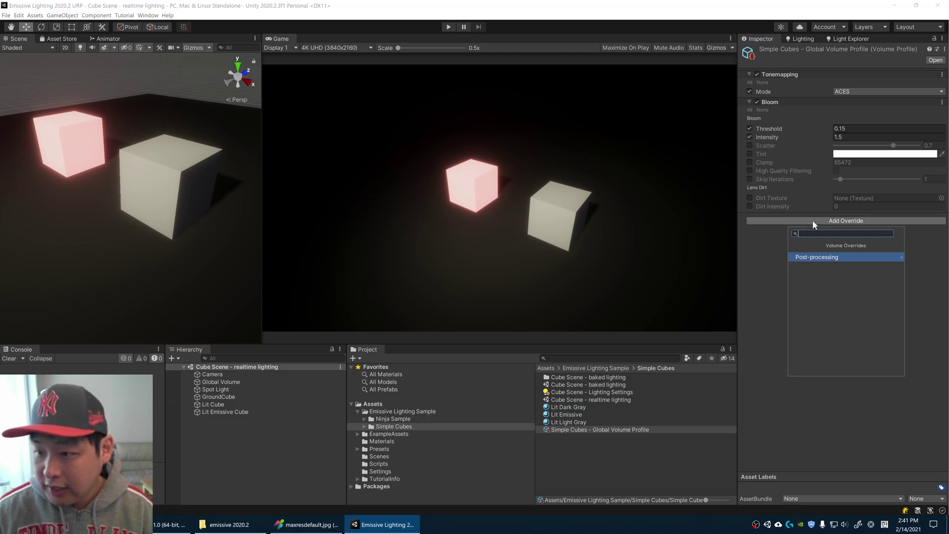
pyautogui.click(815, 257)
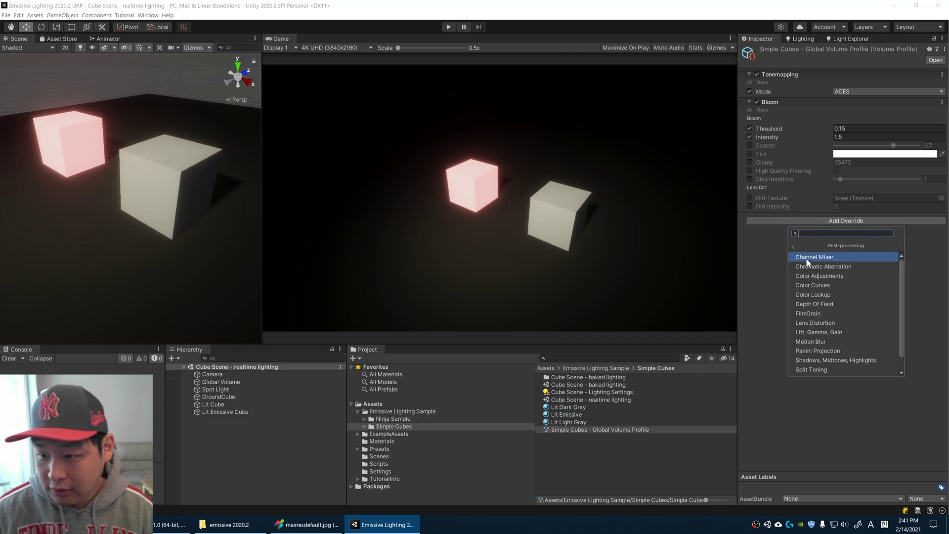
pyautogui.click(771, 313)
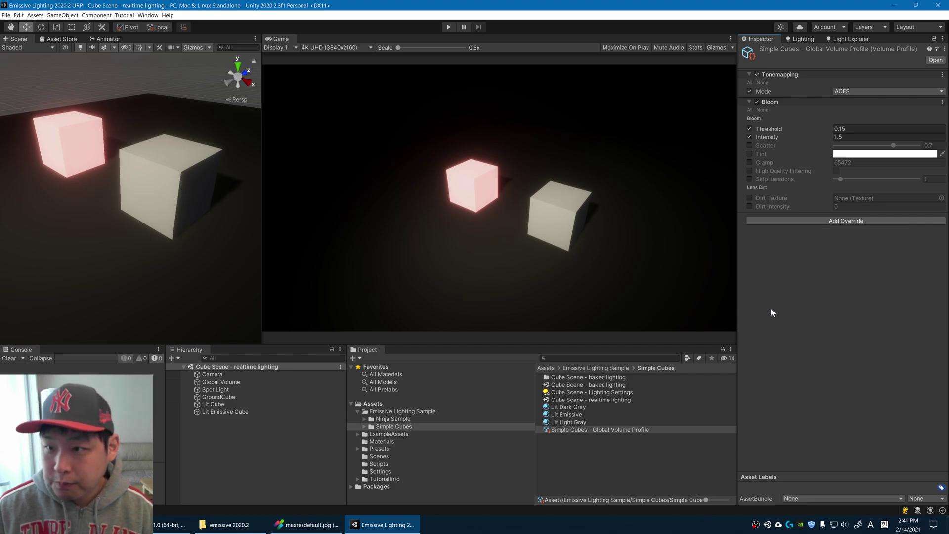
pyautogui.click(757, 102)
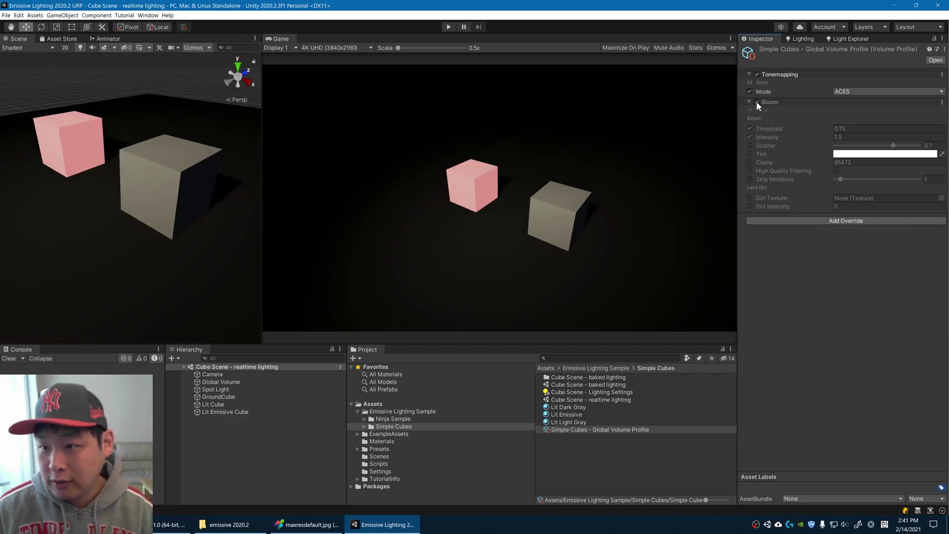
pyautogui.click(757, 102)
pyautogui.moveTo(775, 139)
pyautogui.mouseDown()
pyautogui.moveTo(765, 144)
pyautogui.moveTo(787, 137)
pyautogui.moveTo(772, 130)
pyautogui.mouseUp()
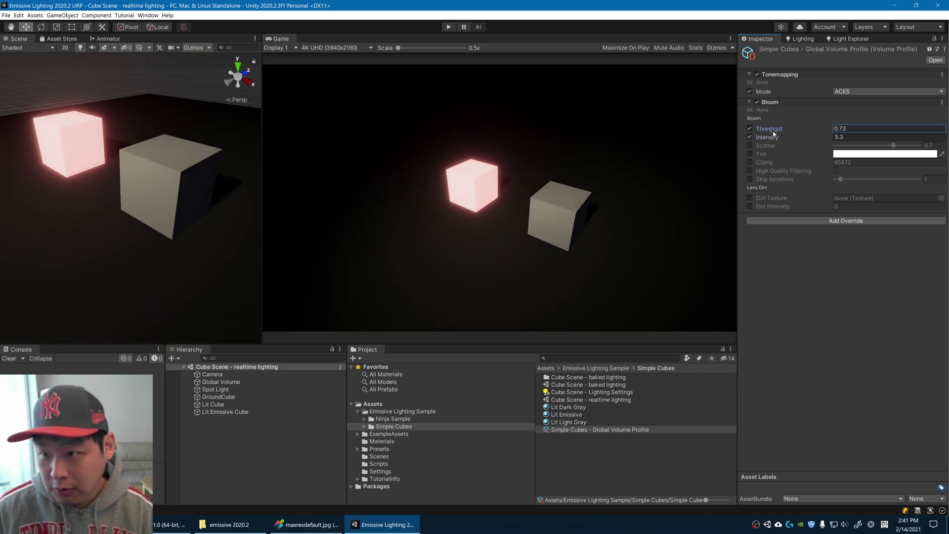
# - Toggle the Camera's Post Processing checkbox to compare, leaving it enabled
pyautogui.click(222, 375)
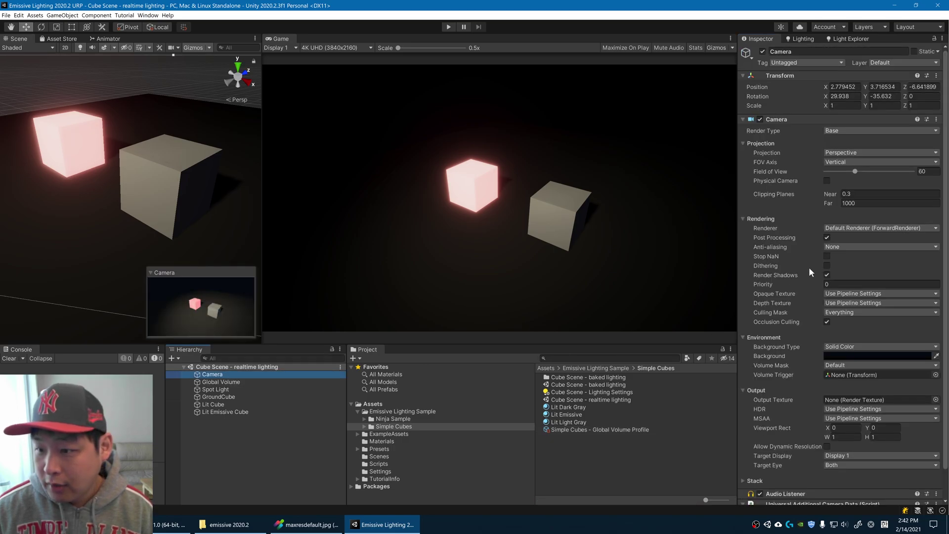
pyautogui.click(829, 238)
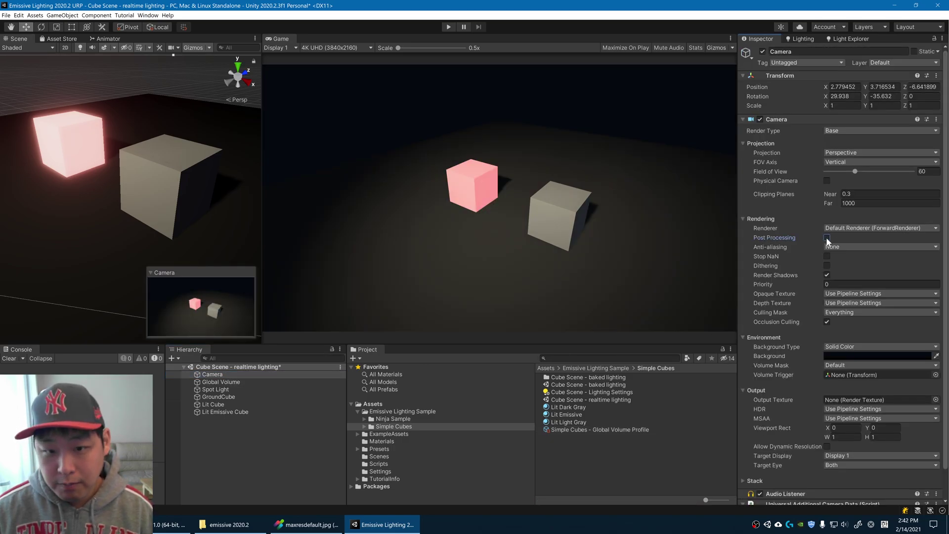
pyautogui.click(827, 238)
pyautogui.click(829, 239)
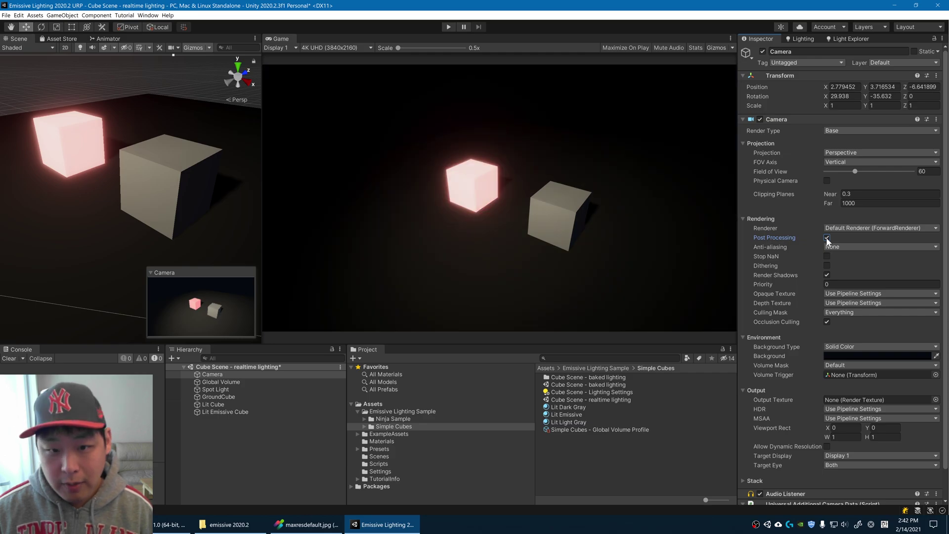
pyautogui.click(828, 239)
pyautogui.click(828, 238)
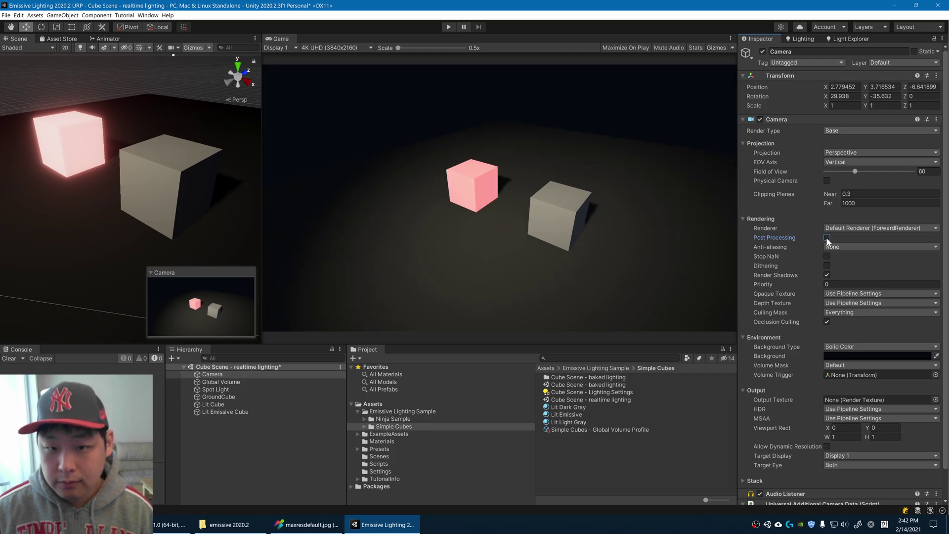
pyautogui.click(828, 238)
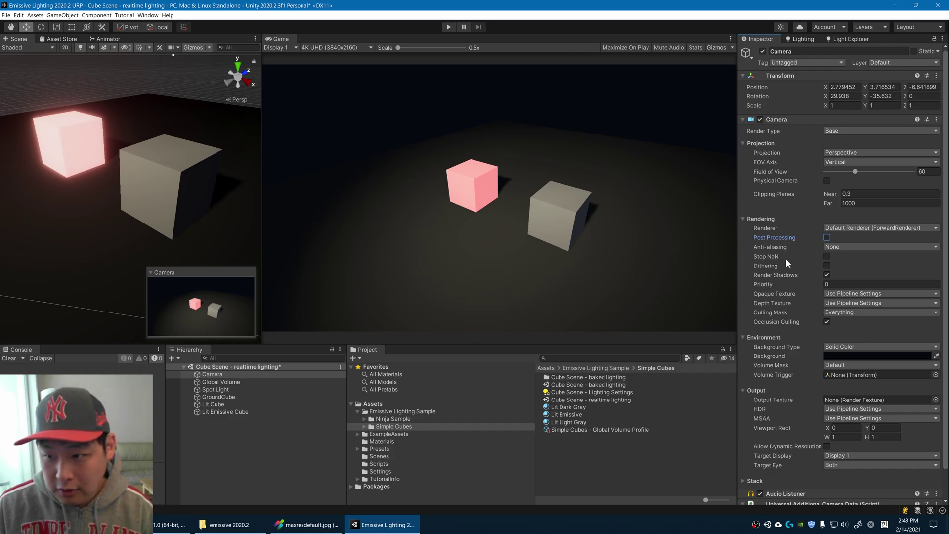
pyautogui.click(828, 238)
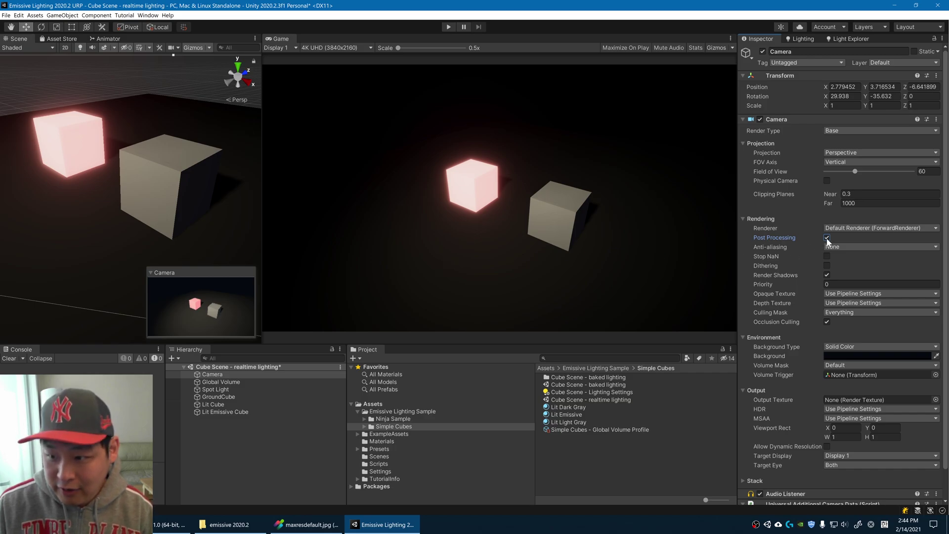
# - Recheck the Global Volume and Camera, switching camera post-processing off and back on
pyautogui.click(221, 382)
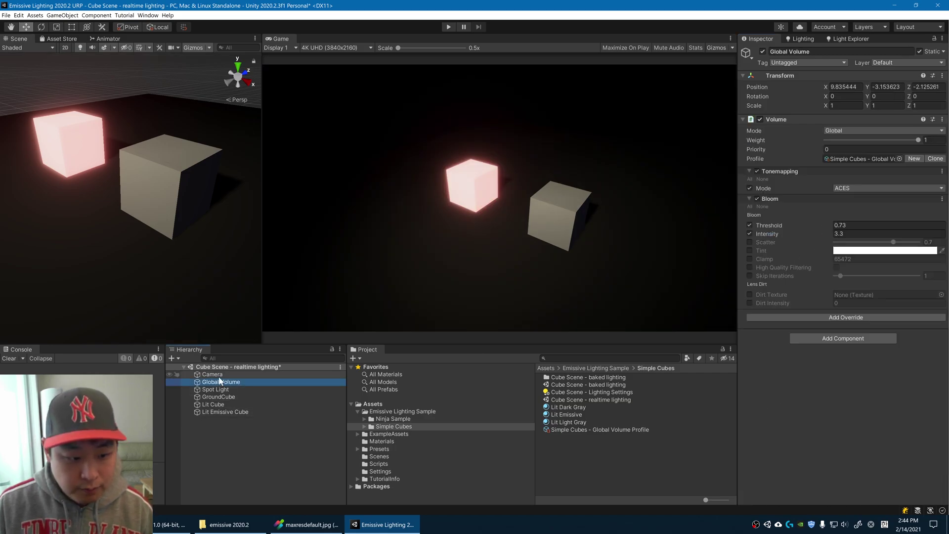
pyautogui.press('Up')
pyautogui.click(827, 238)
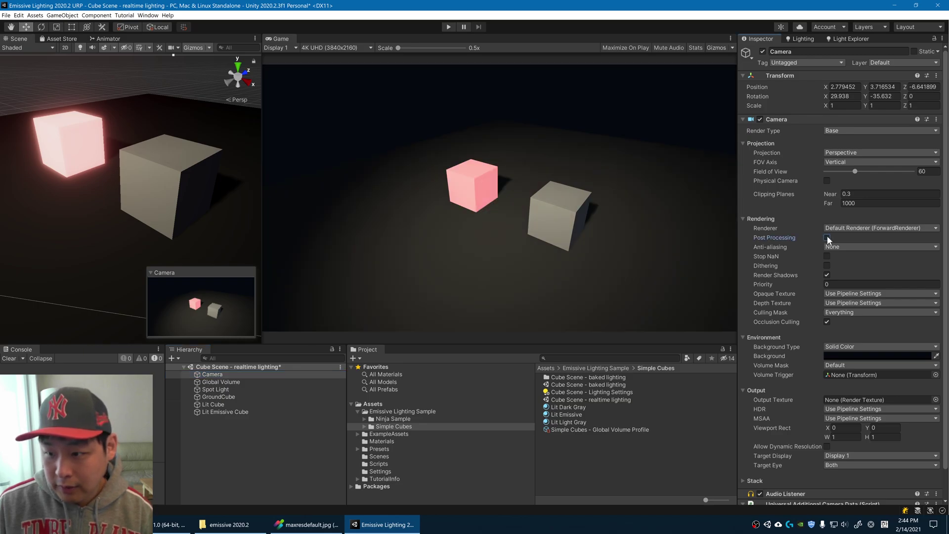
pyautogui.click(827, 238)
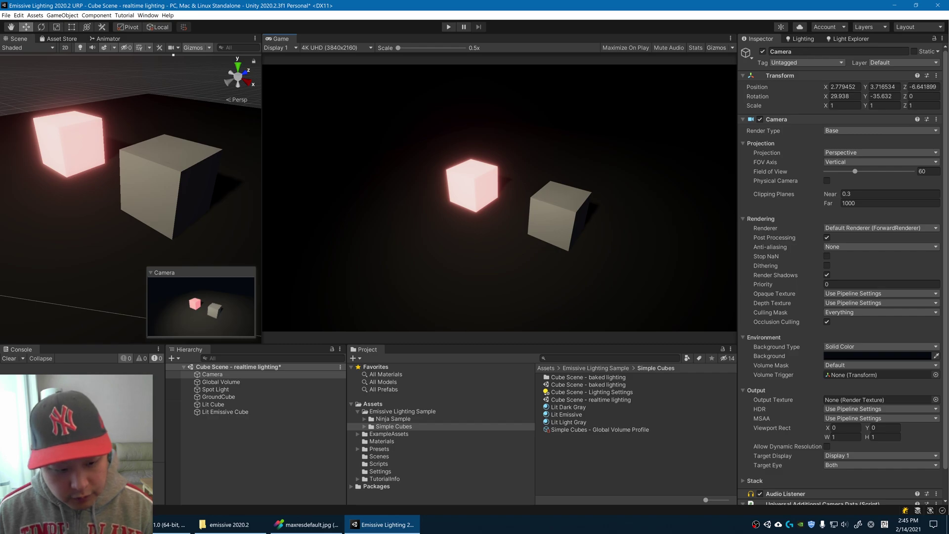
pyautogui.click(253, 381)
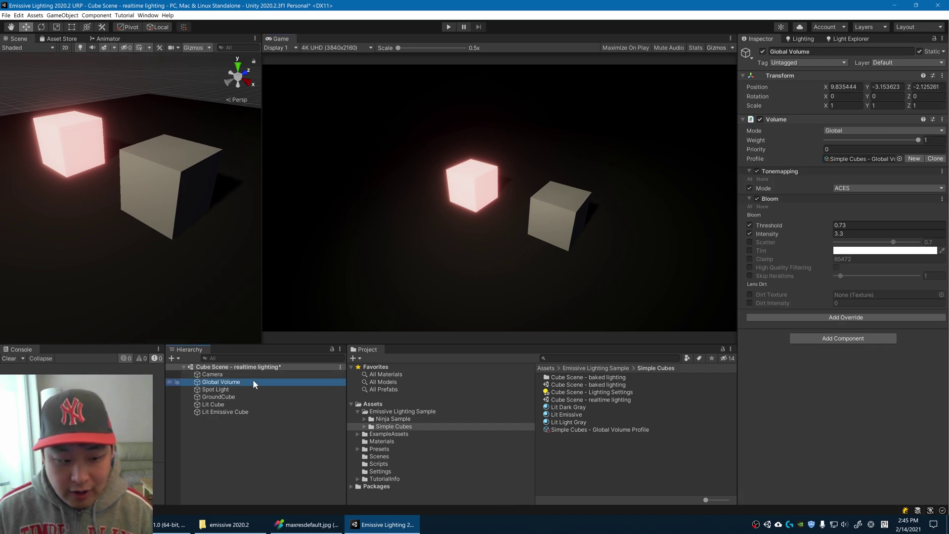
pyautogui.click(847, 158)
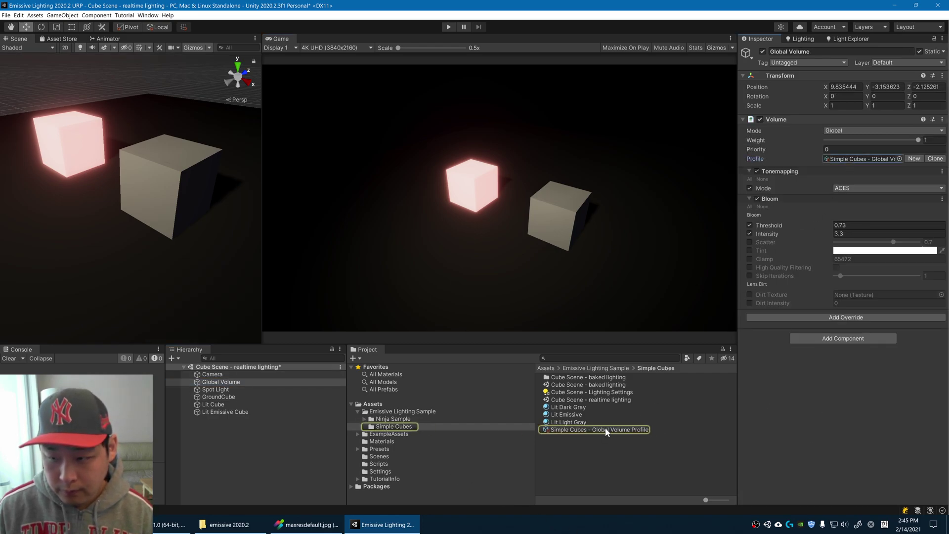
pyautogui.click(605, 427)
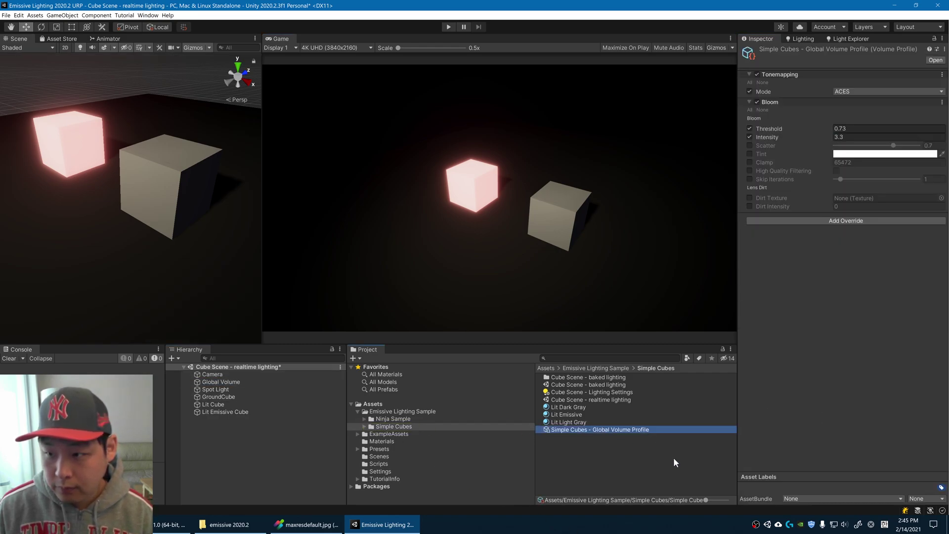
pyautogui.click(234, 375)
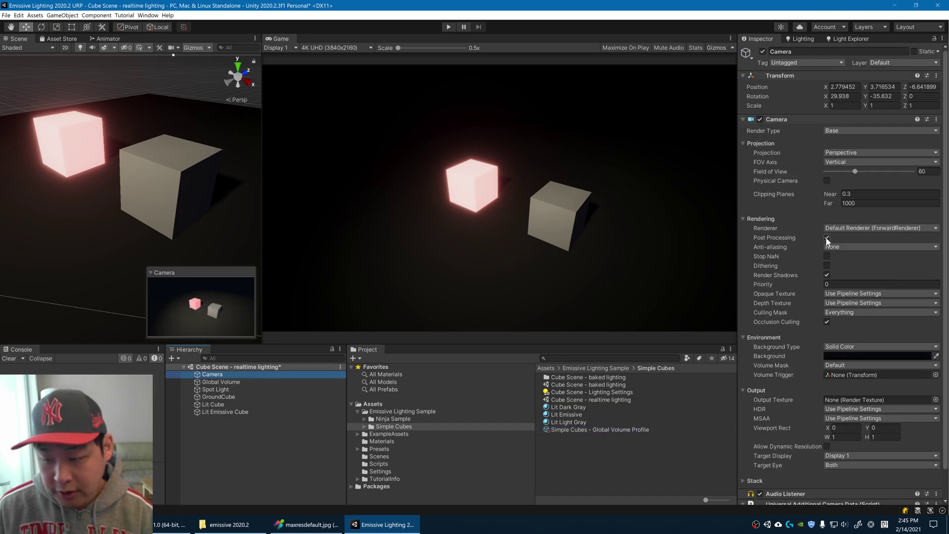
# - Brighten the Lit Emissive Cube's red emission and raise its HDR intensity to about 4.3
pyautogui.moveTo(193, 182); pyautogui.dragTo(169, 190, button='middle')
pyautogui.click(115, 204)
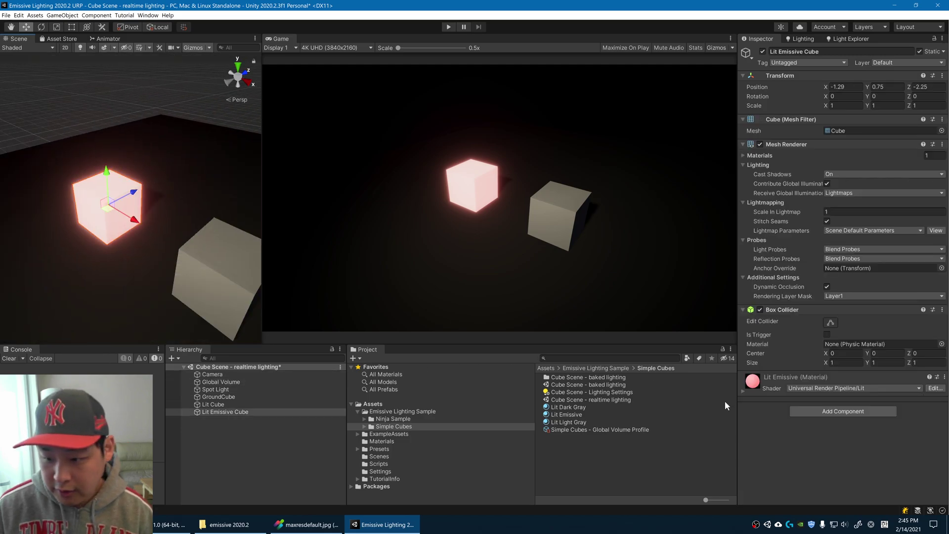
pyautogui.click(744, 391)
pyautogui.scroll(-5, 878, 338)
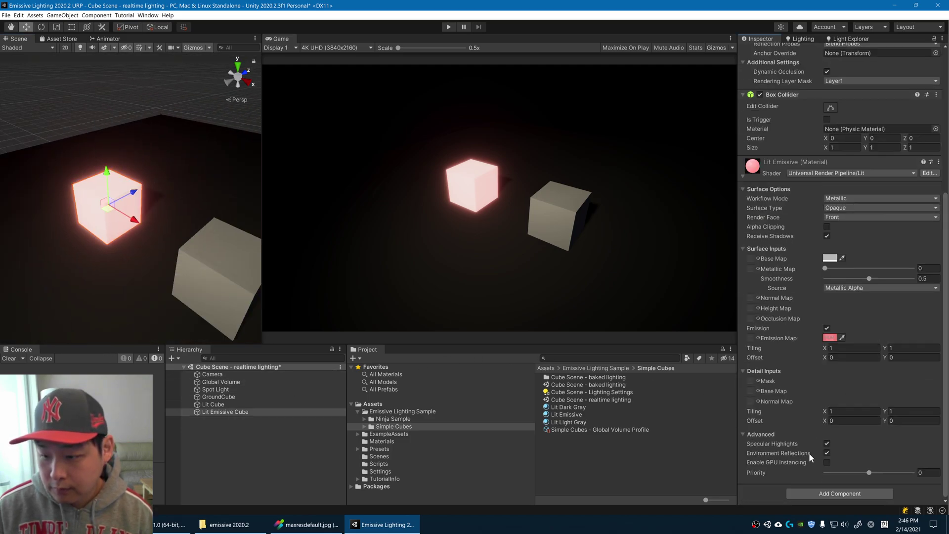
pyautogui.click(827, 329)
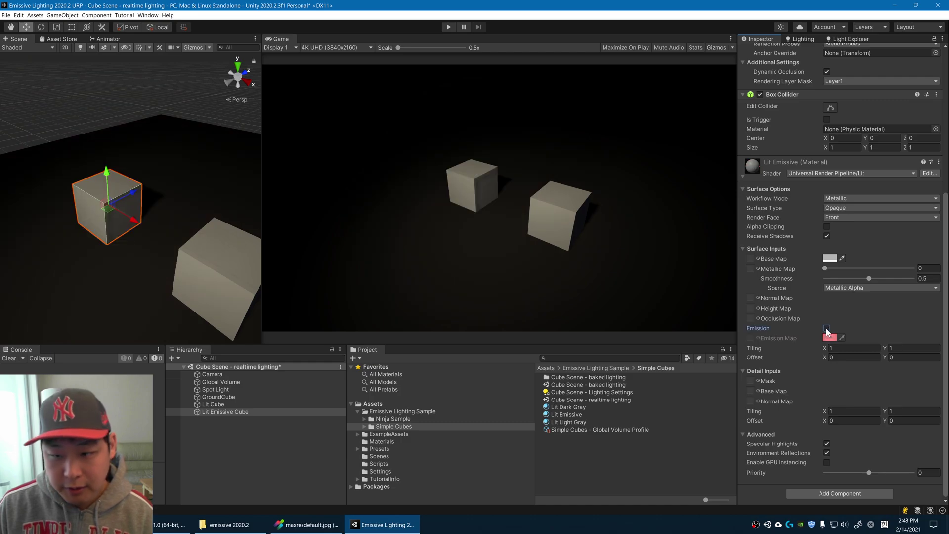
pyautogui.click(827, 329)
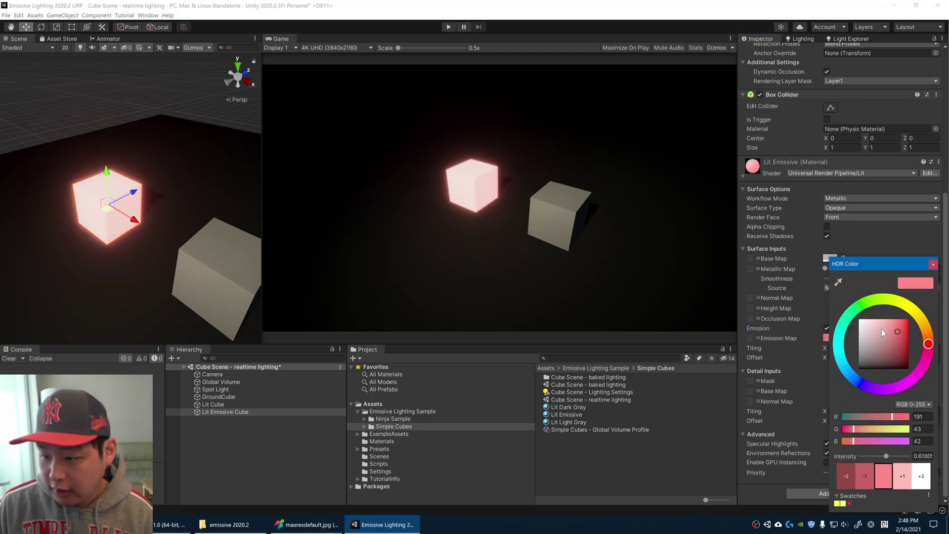
pyautogui.moveTo(882, 329); pyautogui.dragTo(896, 328)
pyautogui.click(887, 458)
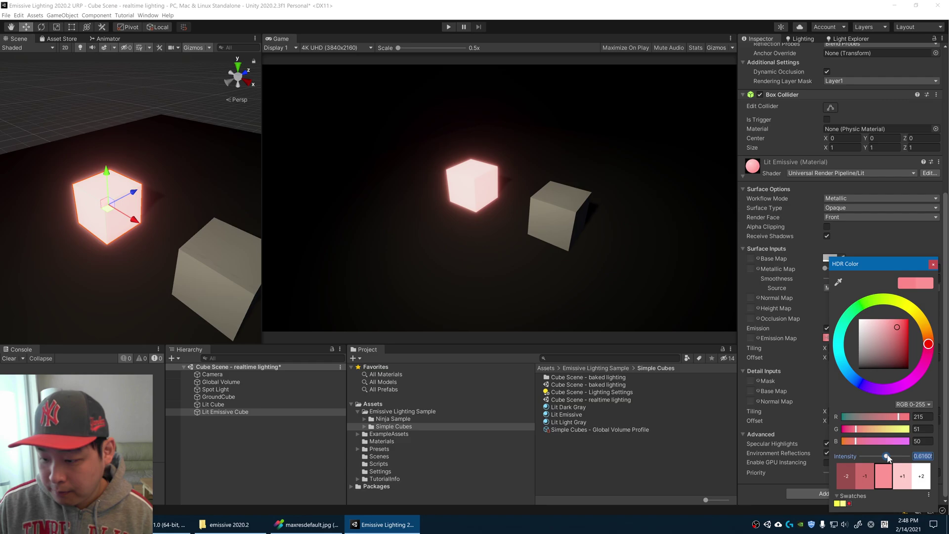
pyautogui.moveTo(888, 458); pyautogui.dragTo(896, 459)
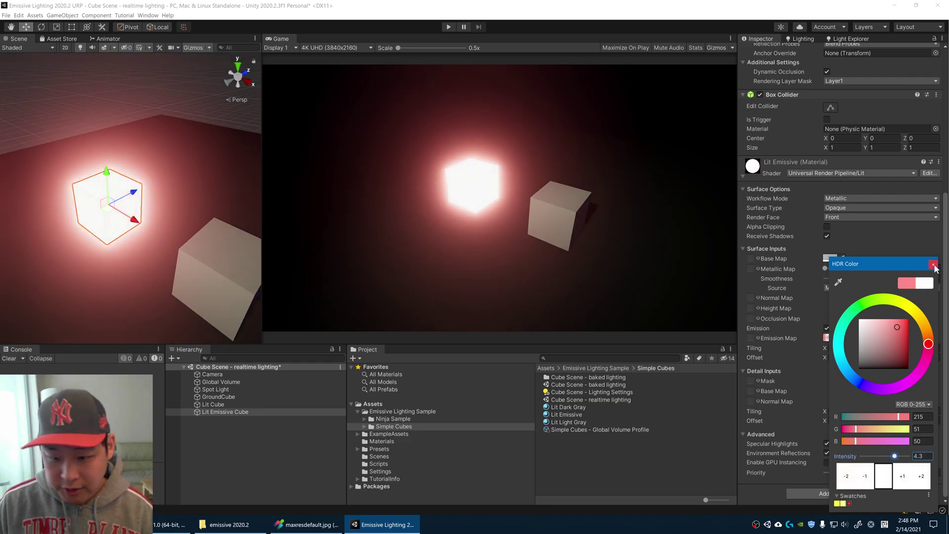
pyautogui.click(934, 264)
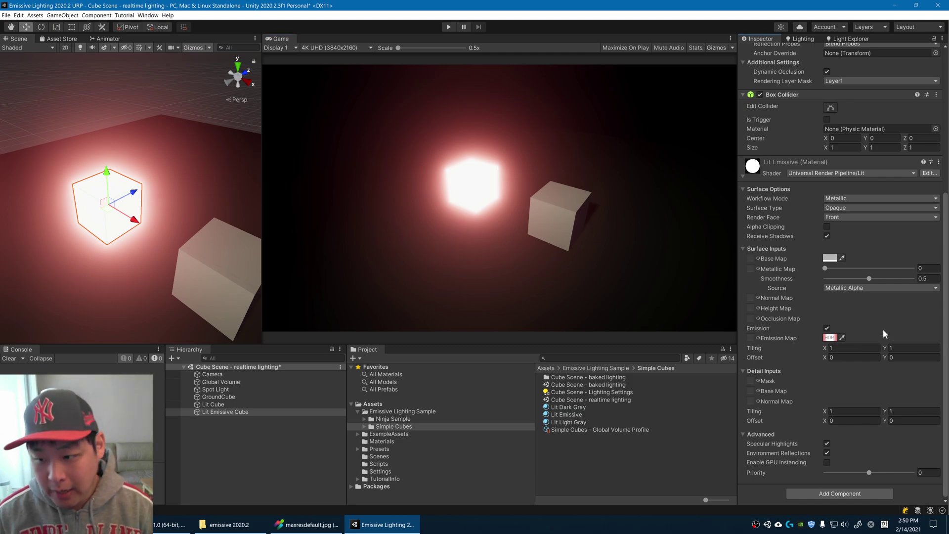
# - Open Cube Scene - baked lighting from the scene search, answering the save prompt
pyautogui.click(614, 358)
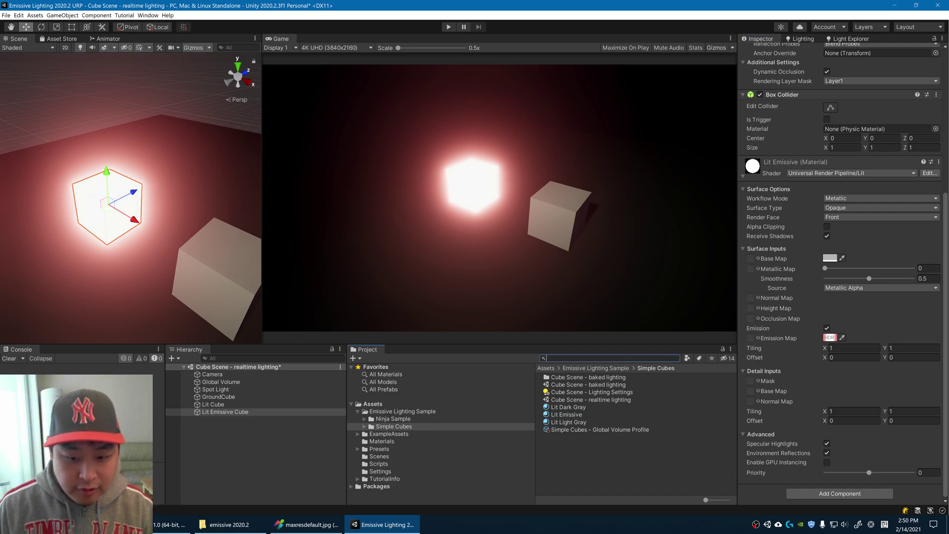
pyautogui.write('lit')
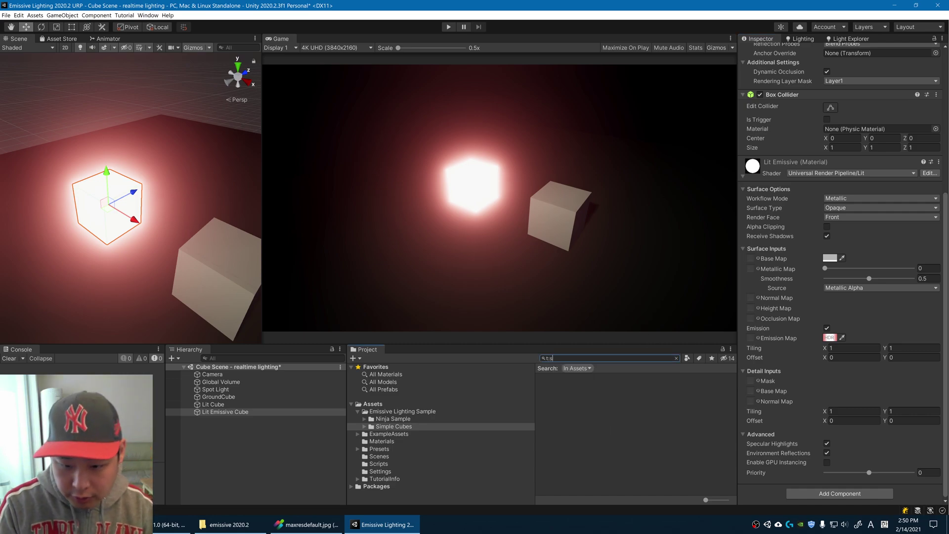
pyautogui.write('scene')
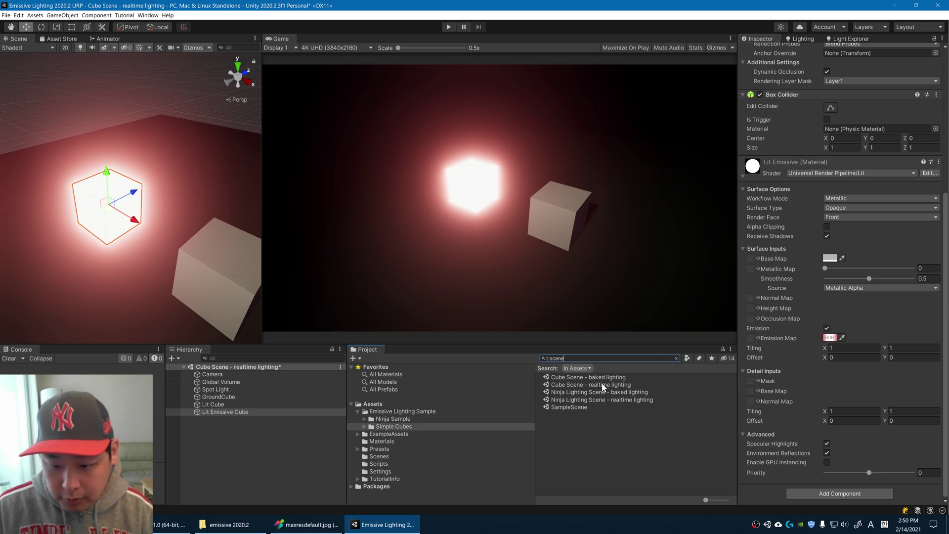
pyautogui.doubleClick(601, 378)
pyautogui.click(464, 285)
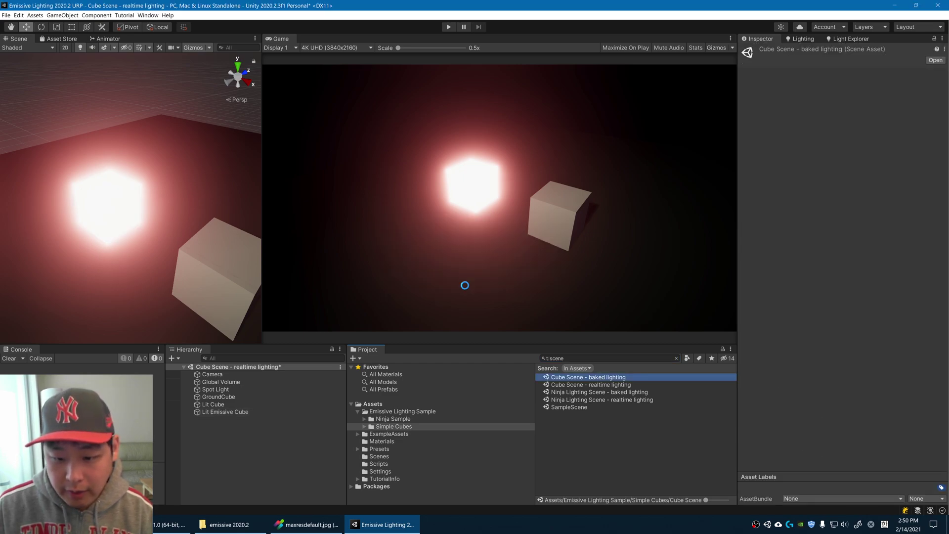
# - Switch between the baked and realtime Ninja Lighting scenes, ending on baked lighting
pyautogui.click(610, 385)
pyautogui.doubleClick(615, 392)
pyautogui.doubleClick(616, 400)
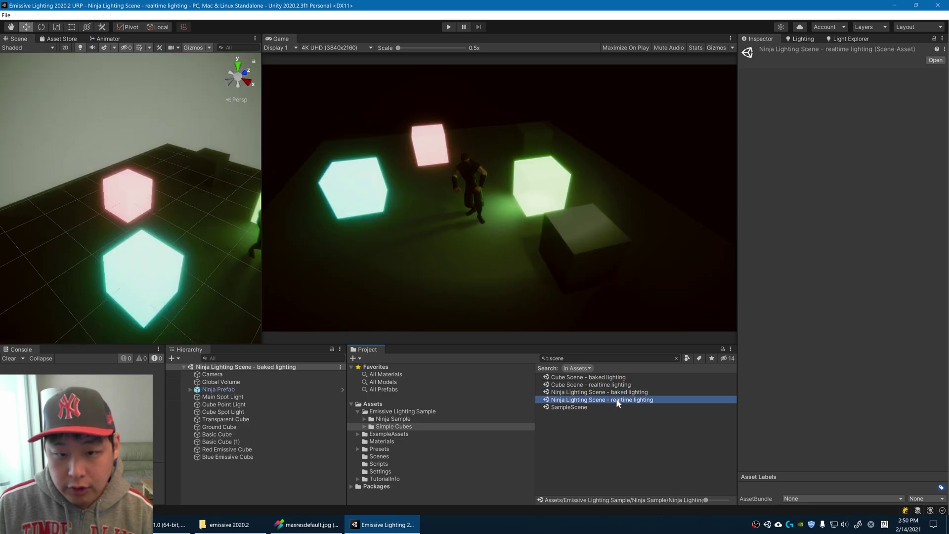
pyautogui.doubleClick(621, 398)
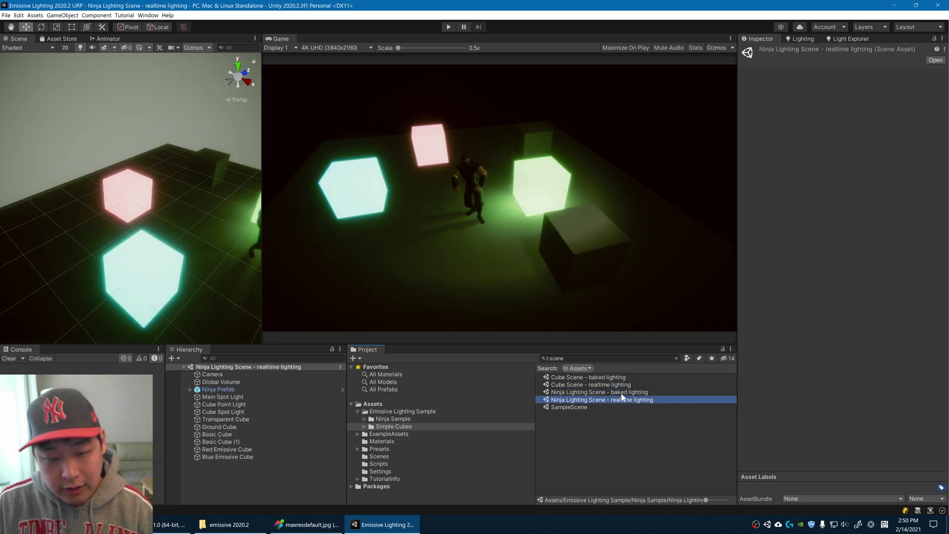
pyautogui.doubleClick(621, 392)
pyautogui.doubleClick(621, 392)
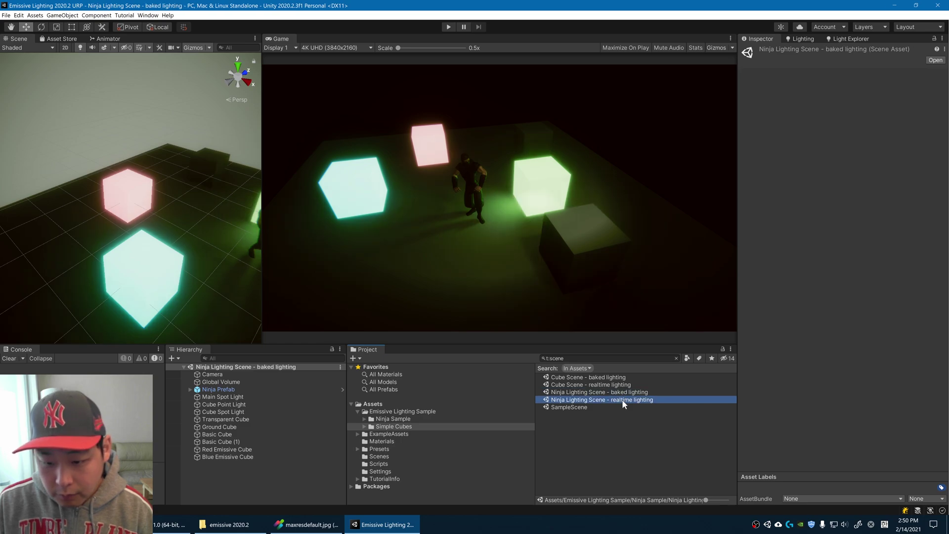
pyautogui.doubleClick(623, 392)
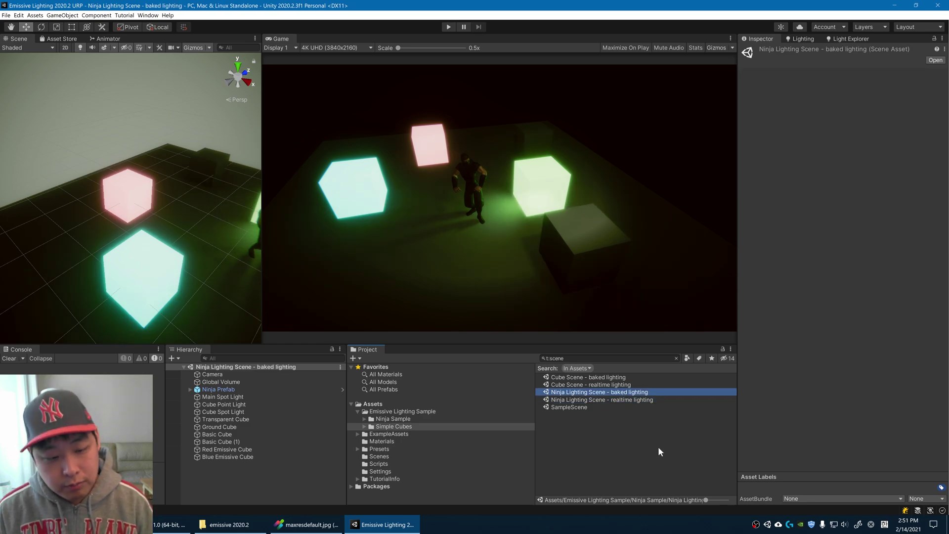
pyautogui.doubleClick(613, 400)
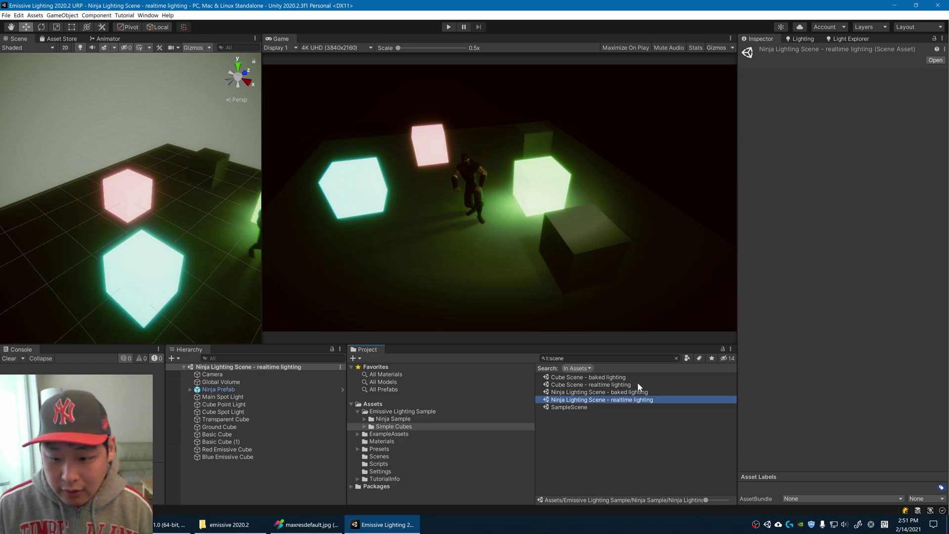
pyautogui.doubleClick(631, 392)
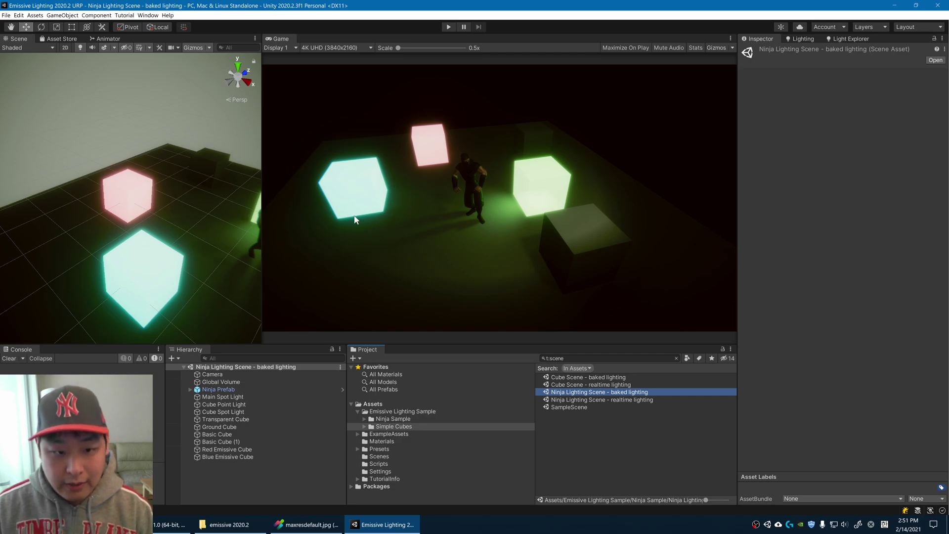
# - Lift the blue emissive cube three units, reopen the realtime Ninja scene and play it
pyautogui.click(154, 279)
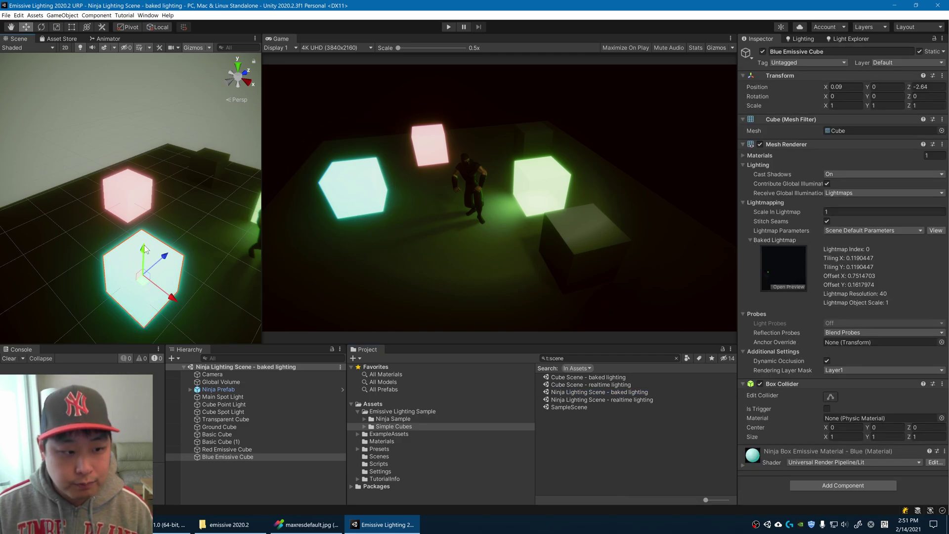
pyautogui.moveTo(145, 250); pyautogui.dragTo(150, 78)
pyautogui.scroll(3, 322, 174)
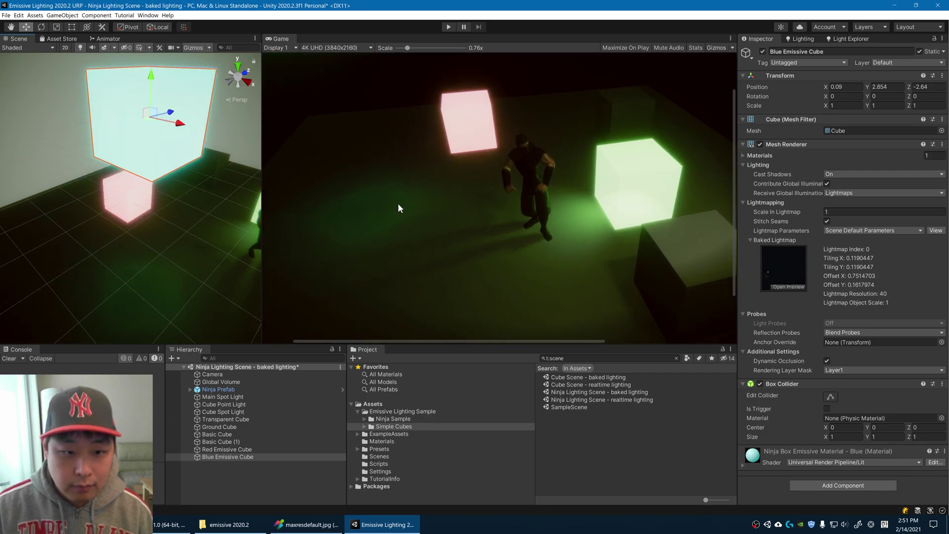
pyautogui.scroll(3, 431, 225)
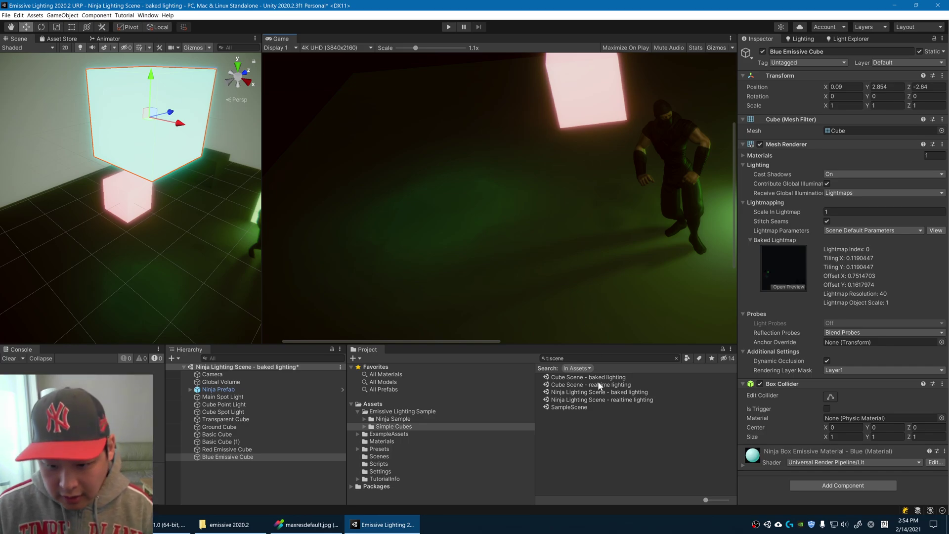
pyautogui.doubleClick(601, 399)
pyautogui.click(513, 283)
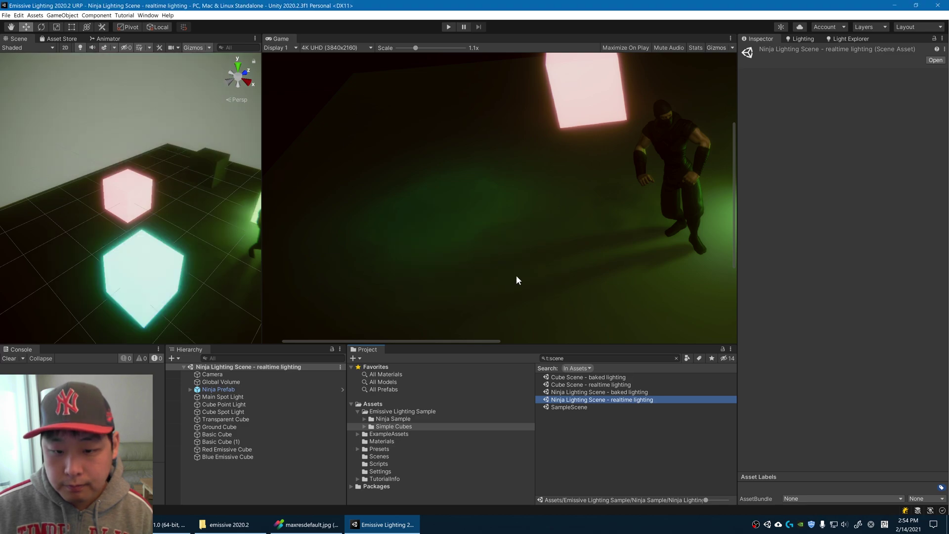
pyautogui.scroll(-2, 515, 260)
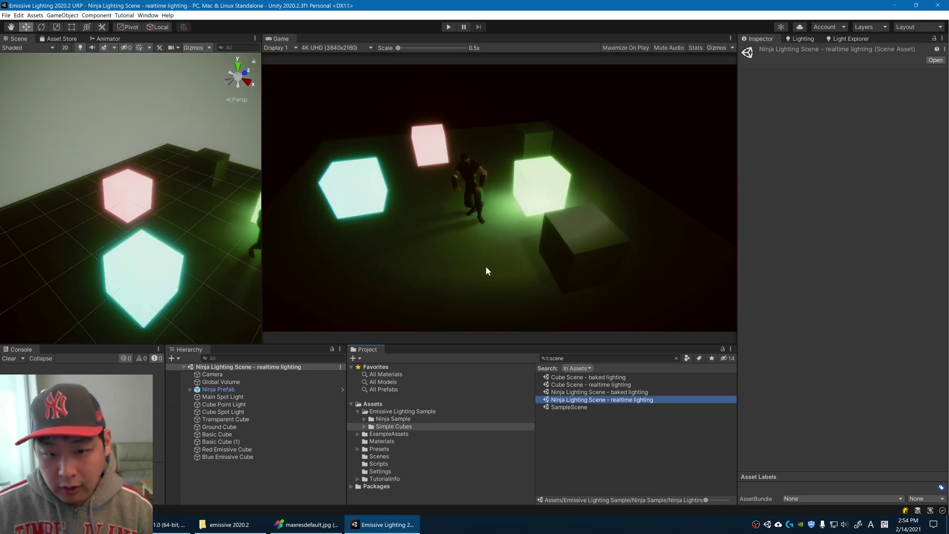
pyautogui.click(447, 26)
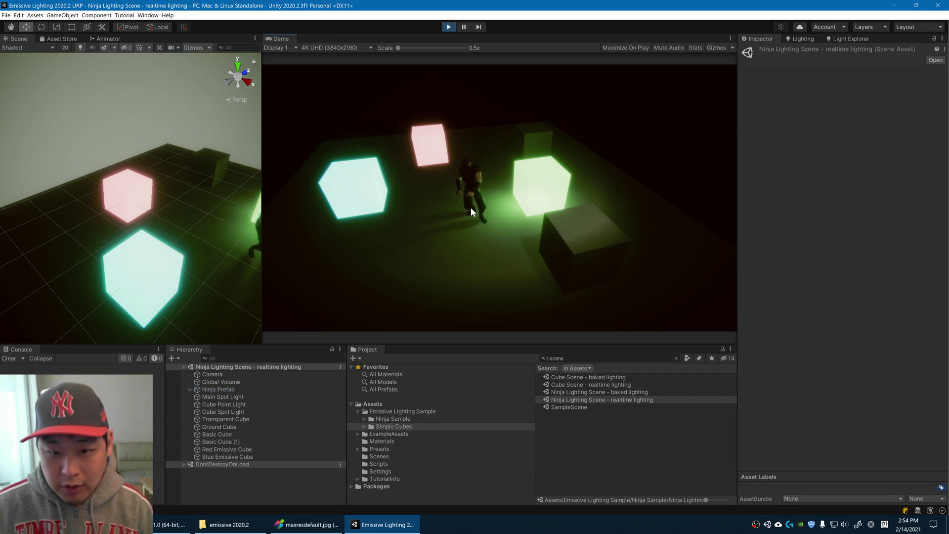
pyautogui.moveTo(175, 223); pyautogui.dragTo(21, 239, button='right')
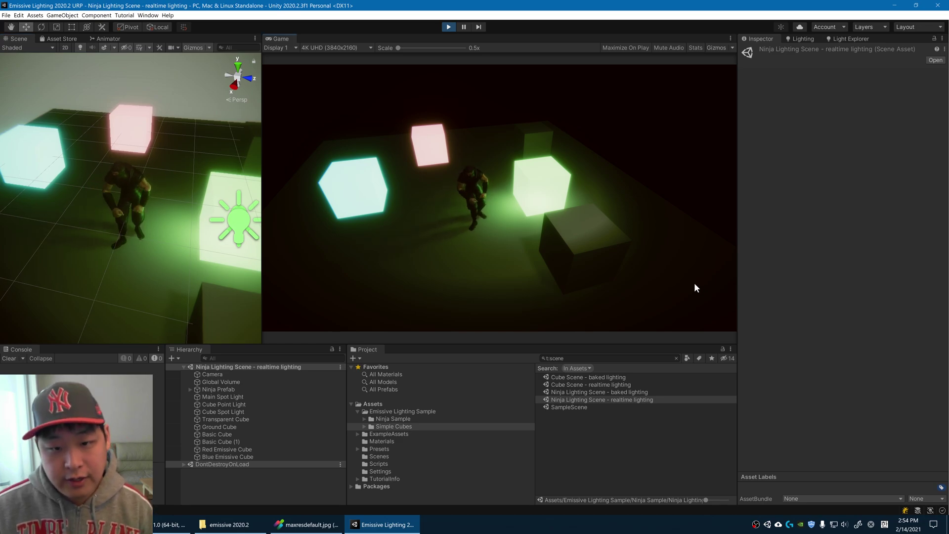
# - Stop play mode and frame the Transparent Cube with its Transparent Material expanded
pyautogui.click(449, 27)
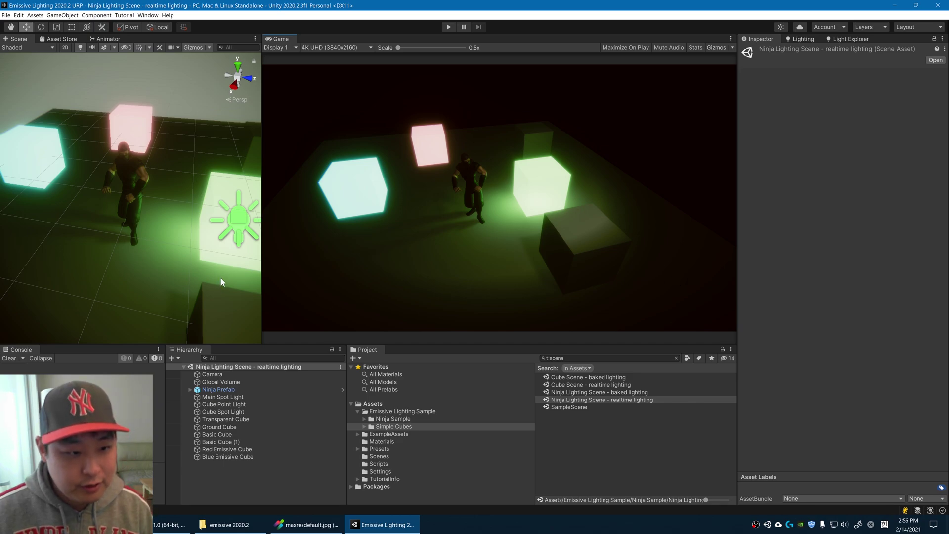
pyautogui.moveTo(220, 279)
pyautogui.mouseDown(button='right')
pyautogui.moveTo(194, 251)
pyautogui.moveTo(224, 209)
pyautogui.mouseUp(button='right')
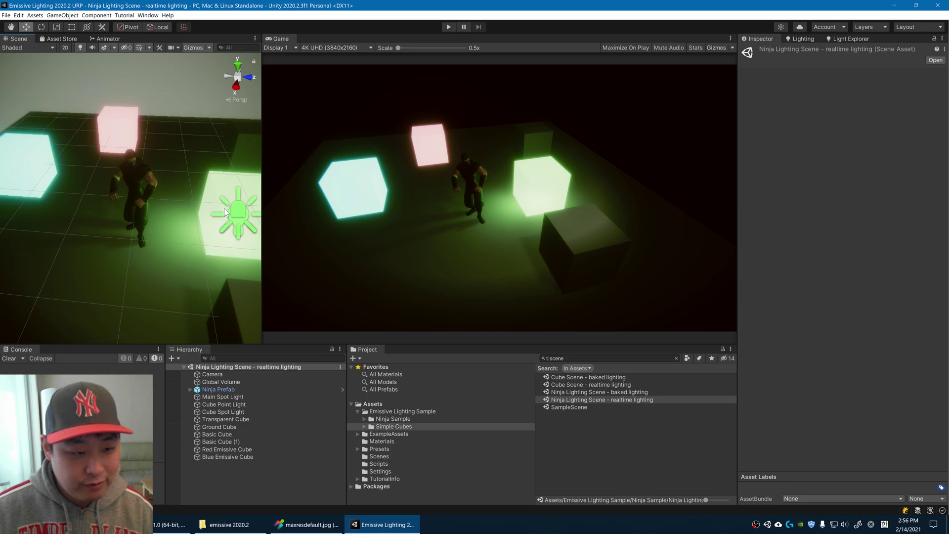
pyautogui.click(218, 178)
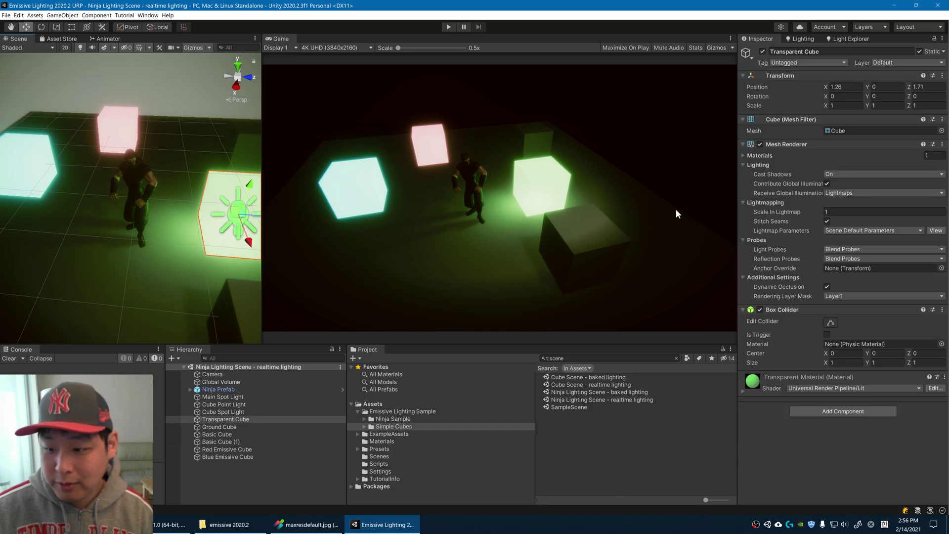
pyautogui.click(743, 390)
pyautogui.scroll(-3, 746, 385)
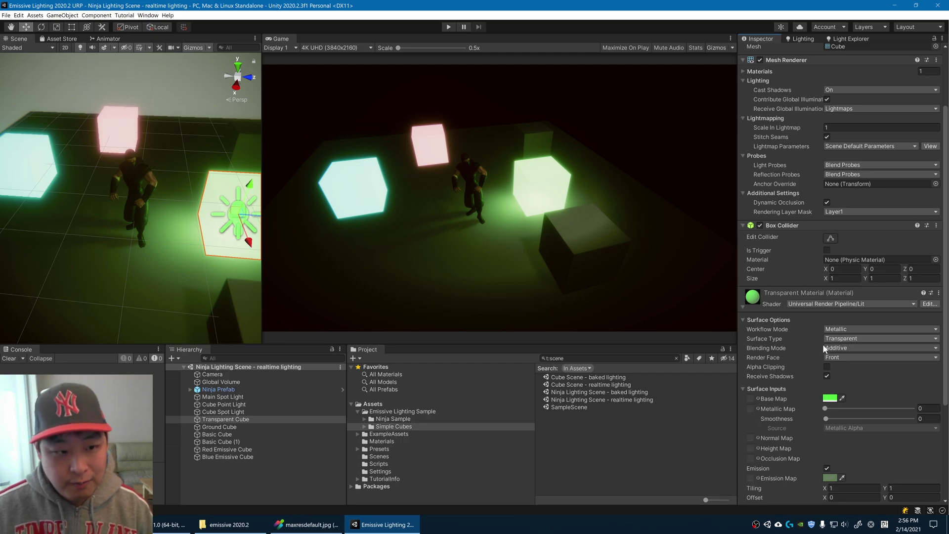
pyautogui.press('f')
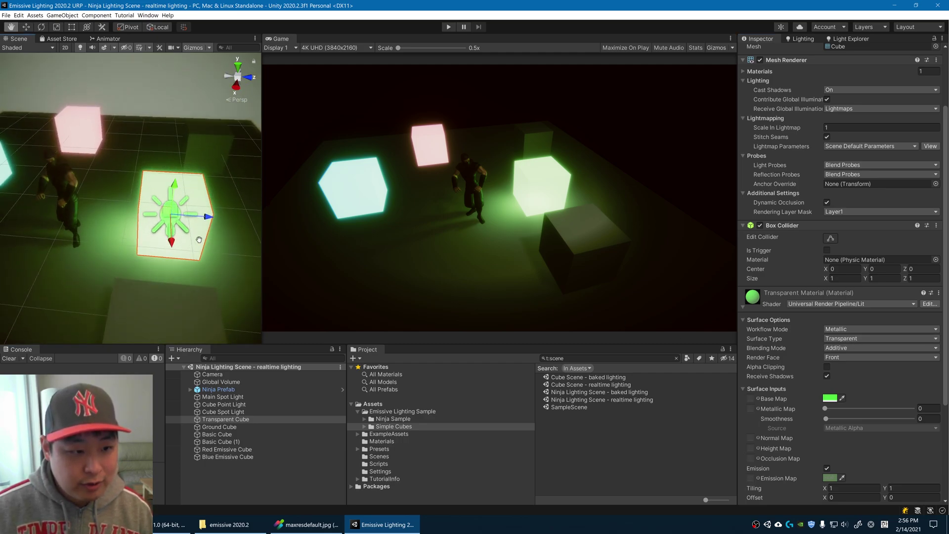
pyautogui.scroll(3, 199, 239)
pyautogui.scroll(-5, 199, 239)
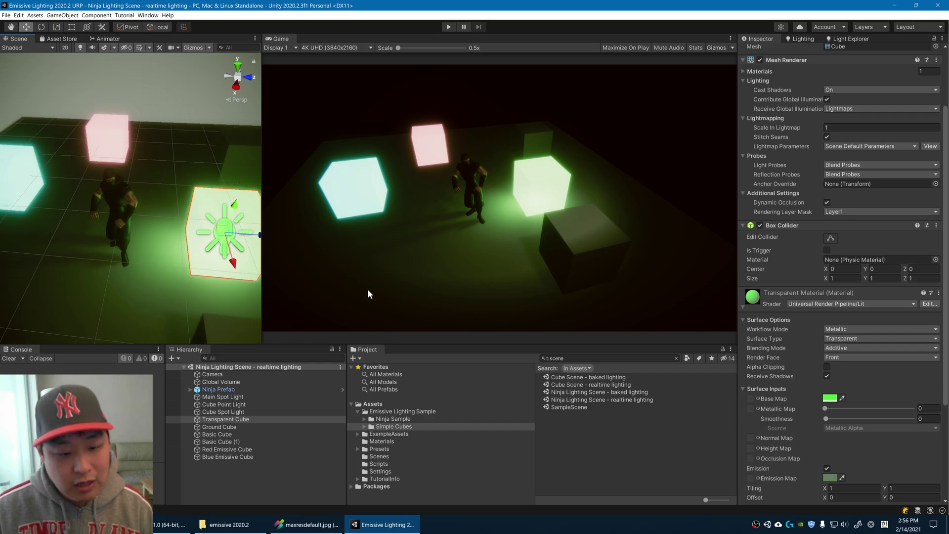
# - Inspect the Blue and Red Emissive Cubes, then reselect the Transparent Cube
pyautogui.moveTo(37, 189); pyautogui.dragTo(68, 190, button='middle')
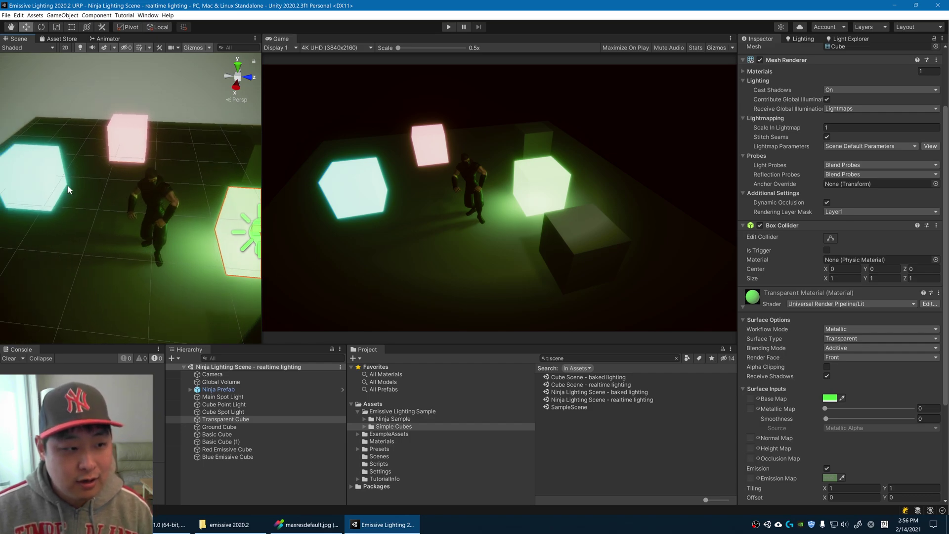
pyautogui.click(49, 190)
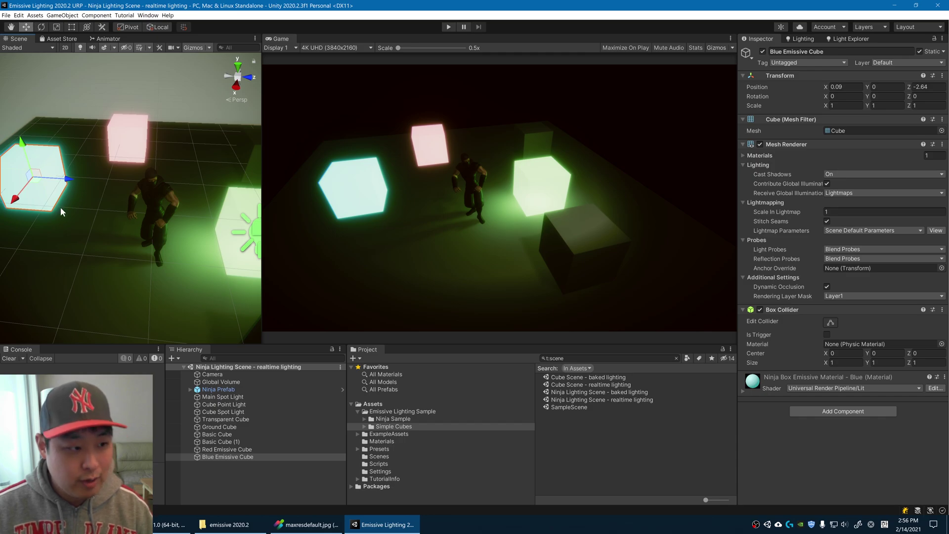
pyautogui.click(127, 144)
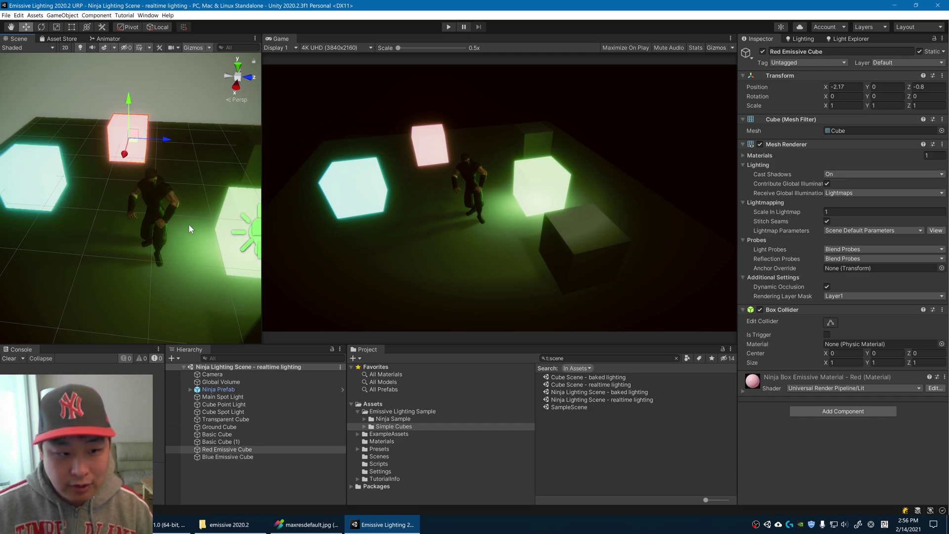
pyautogui.moveTo(189, 225); pyautogui.dragTo(119, 214, button='middle')
pyautogui.click(175, 211)
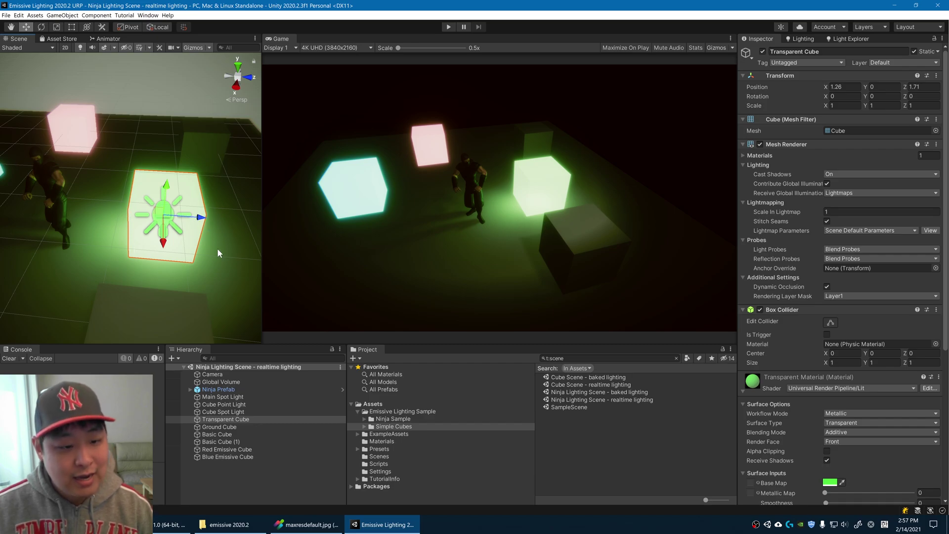
# - Inspect the green cube's Cube Spot Light and Cube Point Light
pyautogui.click(234, 413)
pyautogui.click(241, 406)
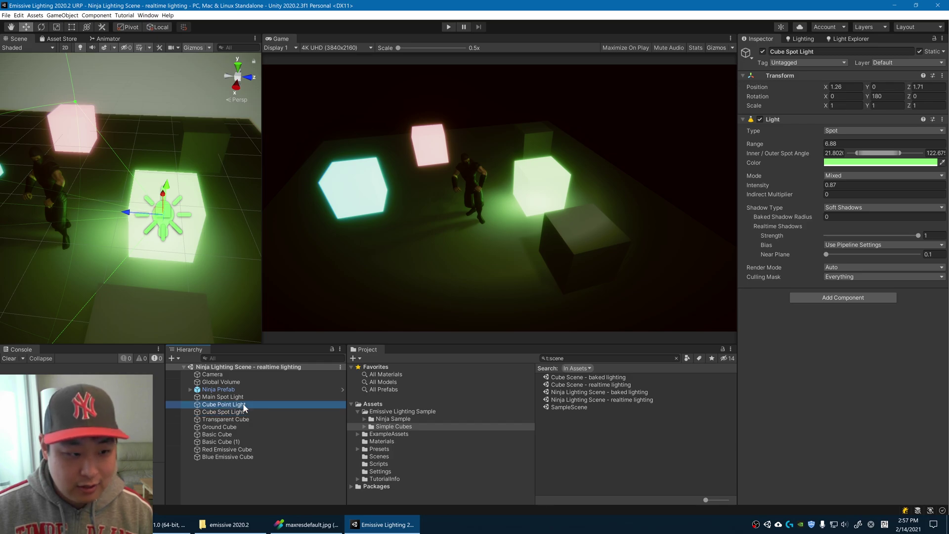
pyautogui.scroll(-3, 177, 252)
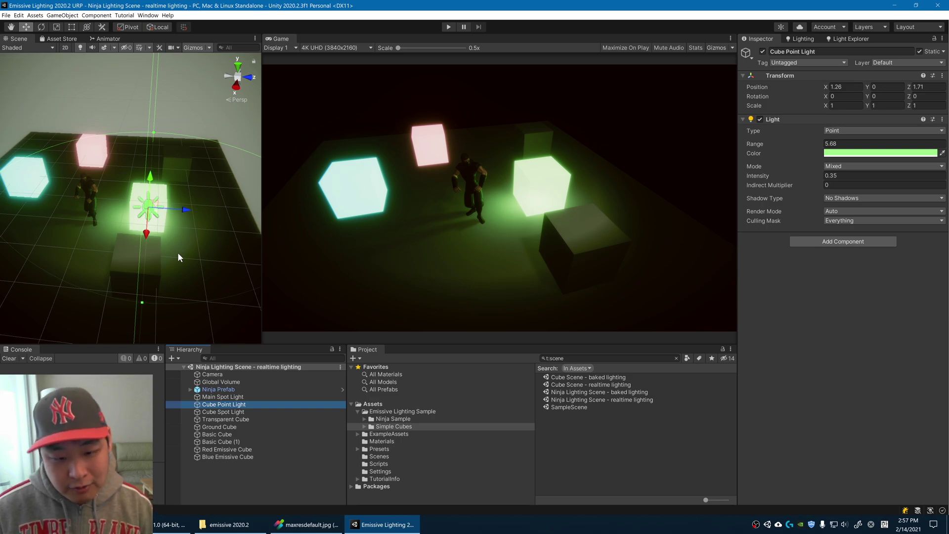
pyautogui.click(363, 194)
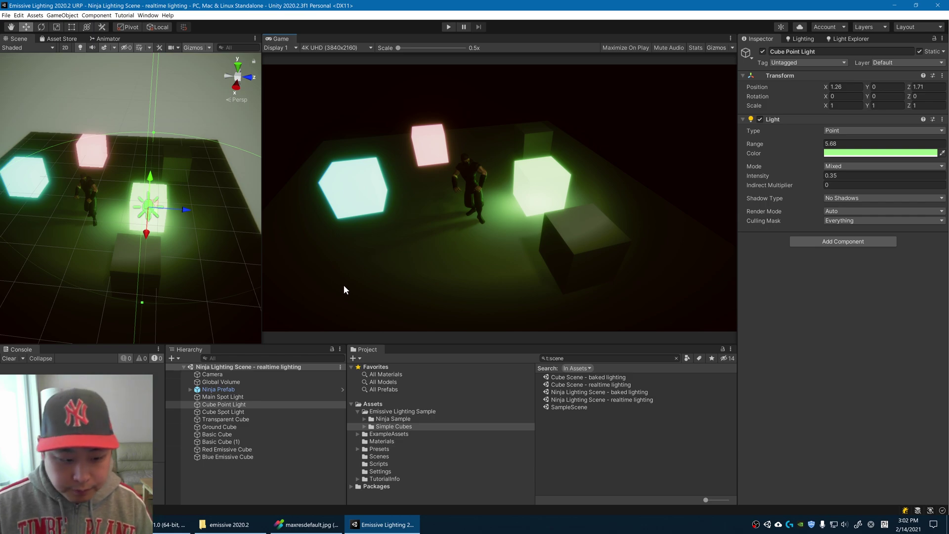
# - Create a new scene from the Empty (Built-in) template
pyautogui.click(6, 14)
pyautogui.click(16, 26)
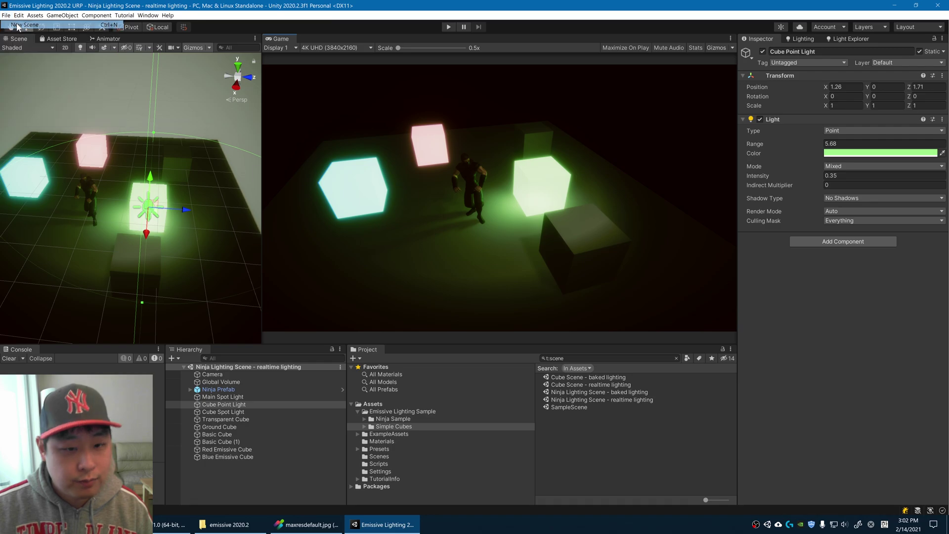
pyautogui.click(134, 165)
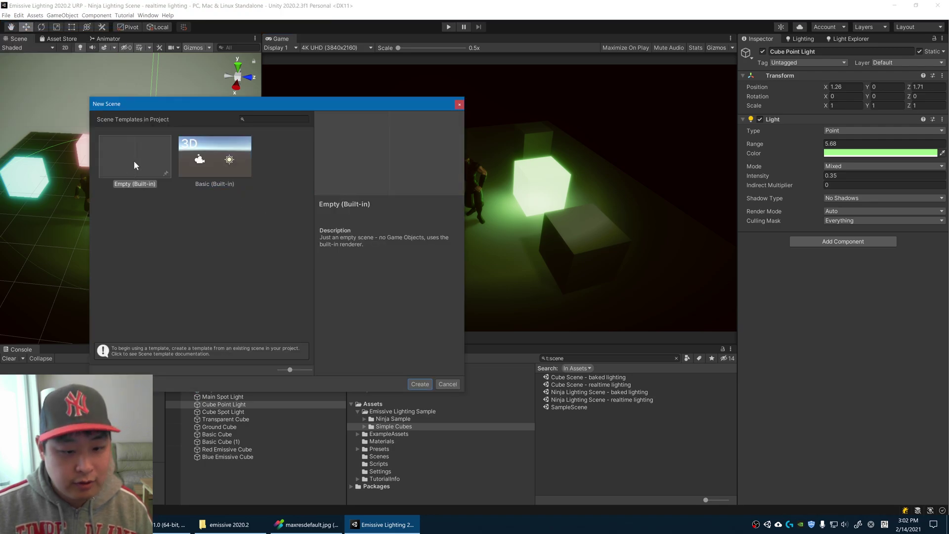
pyautogui.click(420, 384)
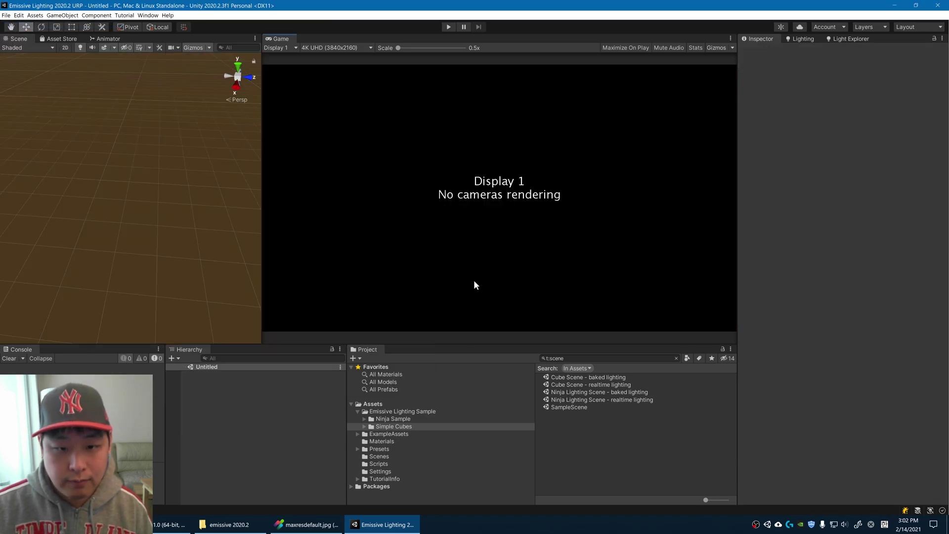
# - Add a cube to the Hierarchy and place it at position 0, 0, 0
pyautogui.rightClick(275, 401)
pyautogui.moveTo(298, 340)
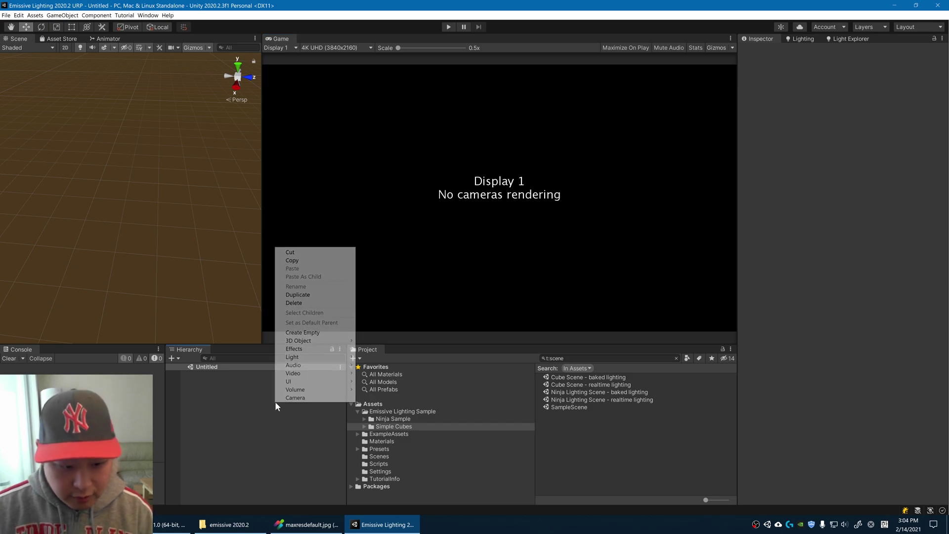
pyautogui.click(374, 340)
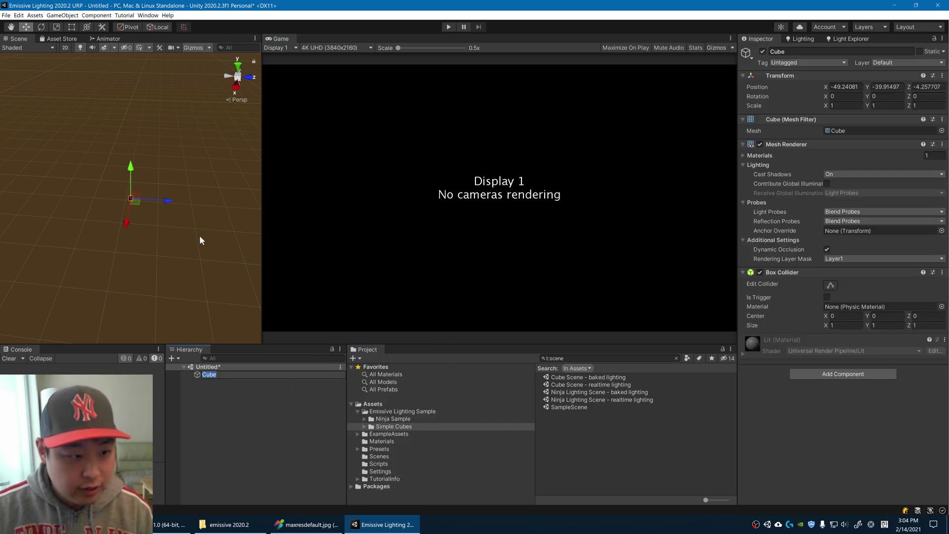
pyautogui.click(844, 87)
pyautogui.write('0')
pyautogui.press('Tab')
pyautogui.write('0')
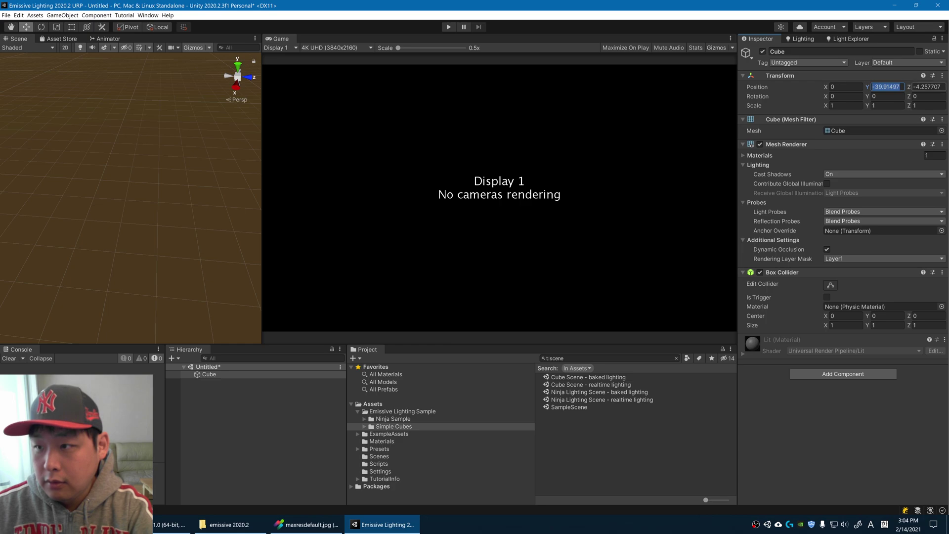
pyautogui.press('Tab')
pyautogui.write('0')
# - Frame the cube and scale it to 10, 0.5, 10
pyautogui.doubleClick(217, 374)
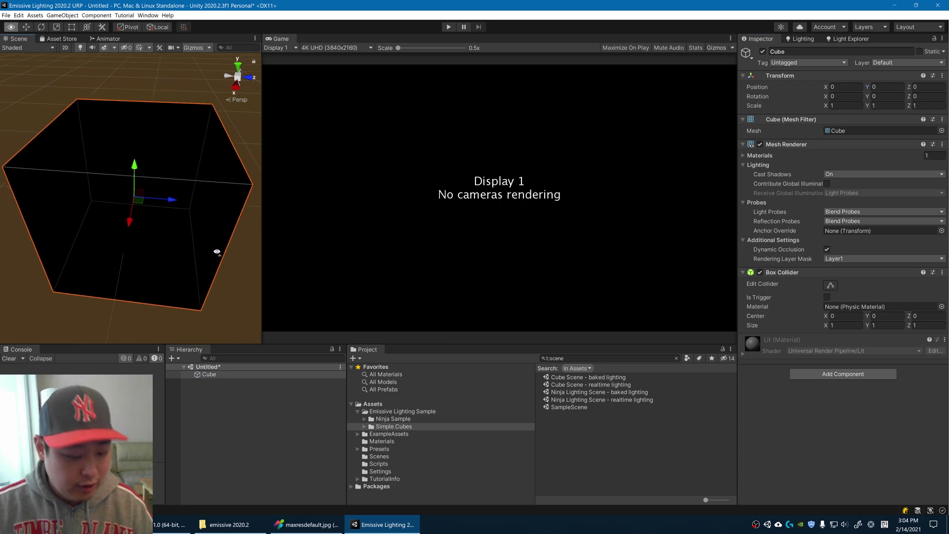
pyautogui.keyDown('alt'); pyautogui.moveTo(214, 250); pyautogui.dragTo(187, 249); pyautogui.keyUp('alt')
pyautogui.click(844, 106)
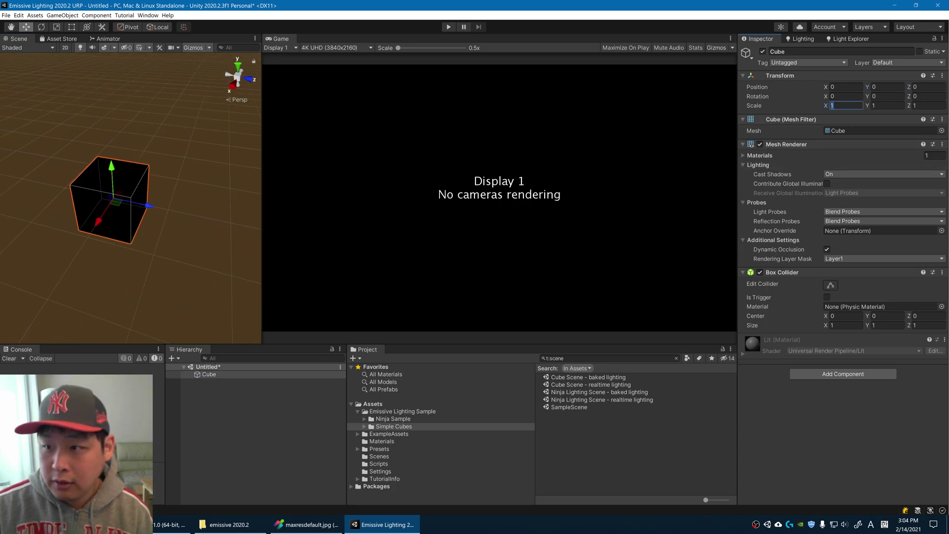
pyautogui.write('10')
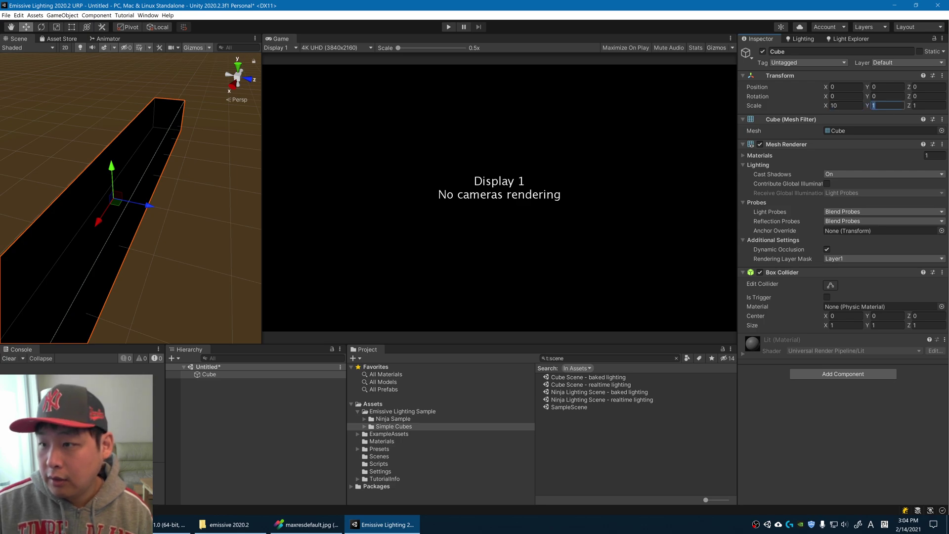
pyautogui.write('0.5')
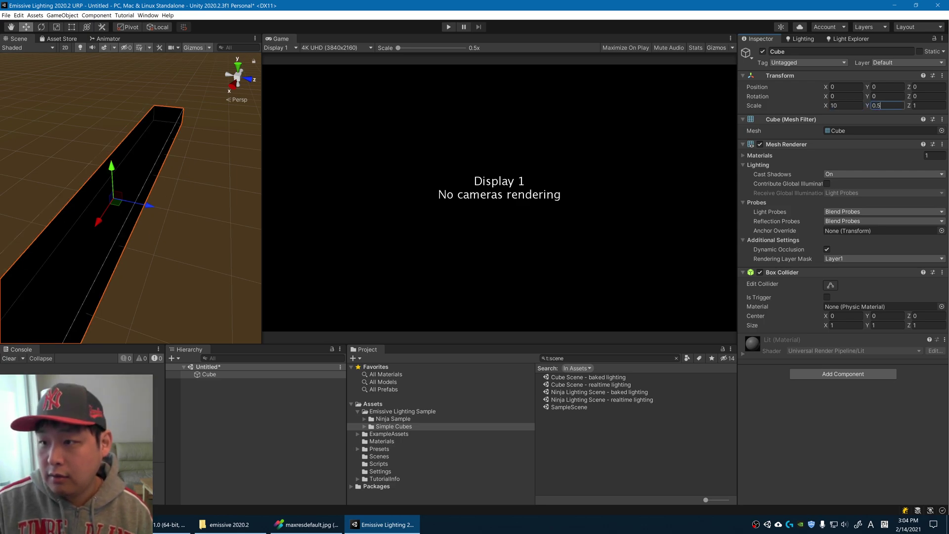
pyautogui.press('Tab')
pyautogui.write('10')
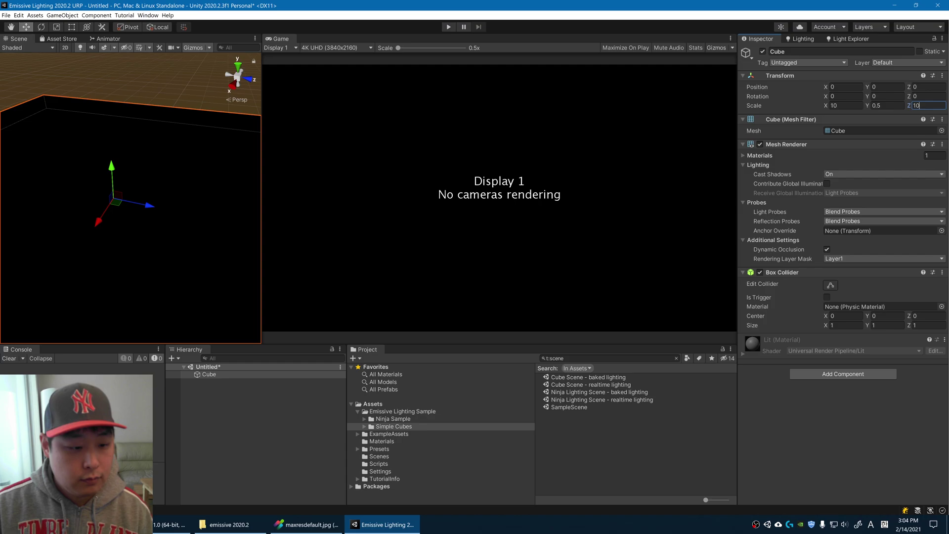
pyautogui.rightClick(241, 410)
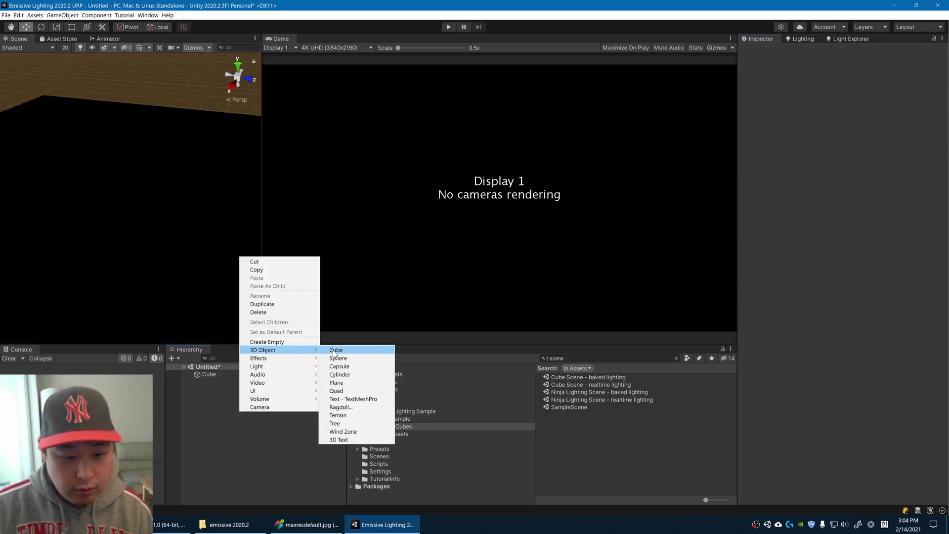
pyautogui.click(336, 353)
pyautogui.scroll(-5, 159, 212)
pyautogui.moveTo(180, 198)
pyautogui.keyDown('alt'); pyautogui.mouseDown()
pyautogui.moveTo(112, 203)
pyautogui.moveTo(142, 184)
pyautogui.moveTo(155, 85)
pyautogui.moveTo(149, 214)
pyautogui.moveTo(157, 115)
pyautogui.mouseUp(); pyautogui.keyUp('alt')
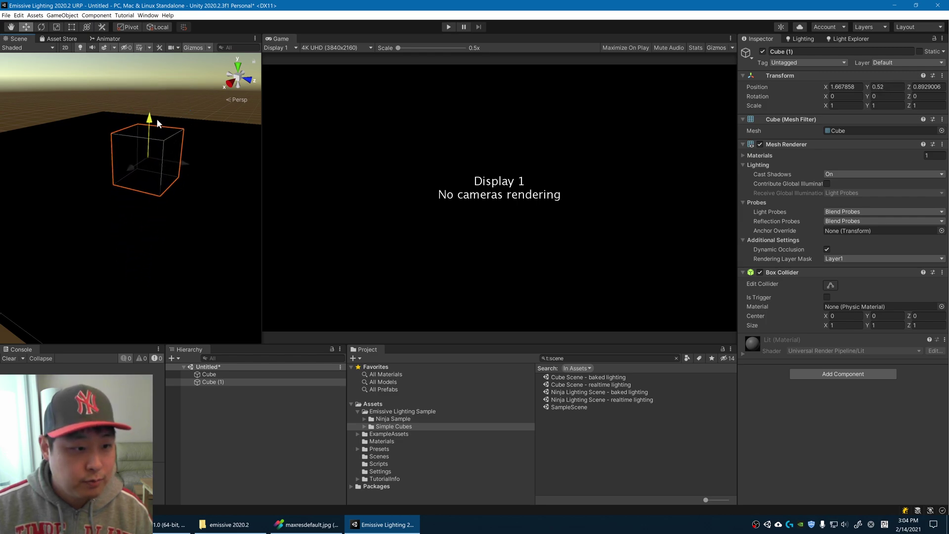
pyautogui.scroll(-3, 195, 215)
pyautogui.scroll(-3, 260, 237)
pyautogui.click(267, 448)
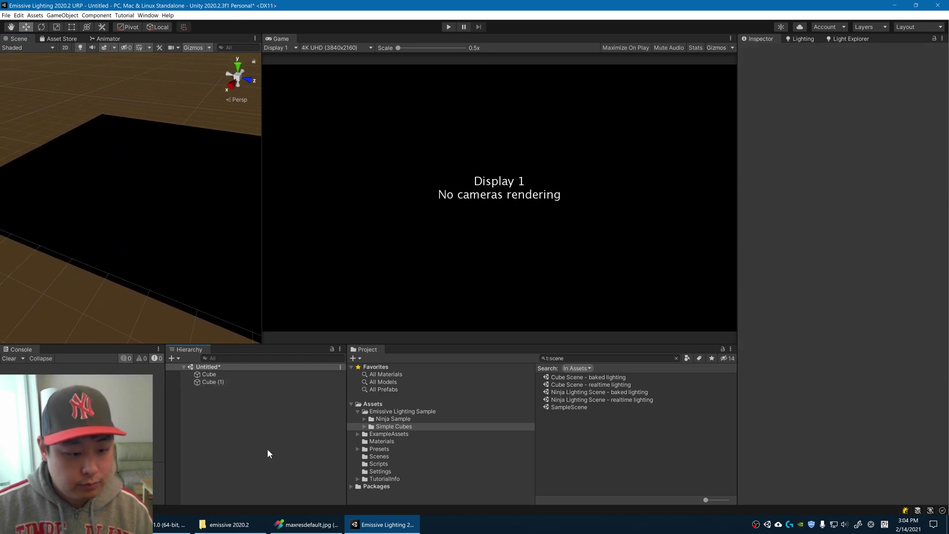
# - Add a Camera and align it with the Scene view, looking down over the dark floor
pyautogui.rightClick(269, 449)
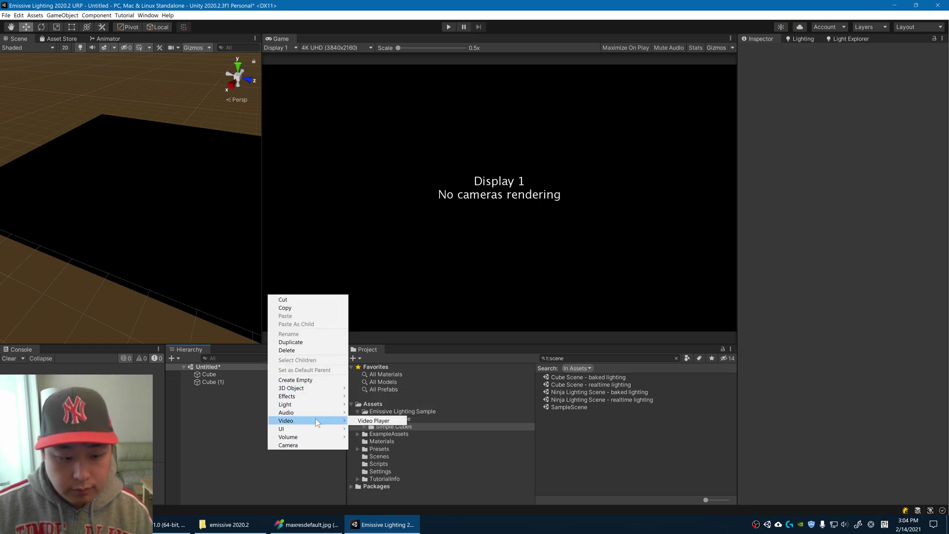
pyautogui.moveTo(288, 437)
pyautogui.click(308, 445)
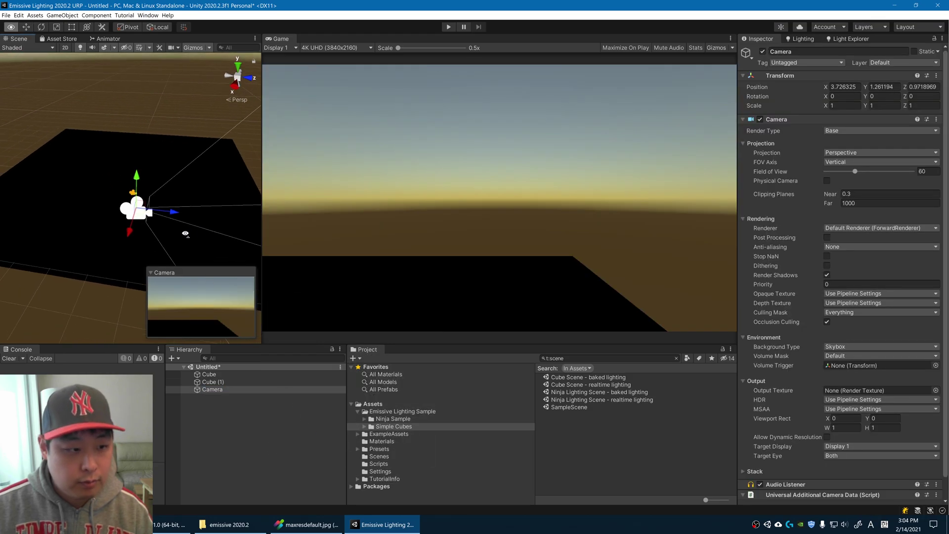
pyautogui.keyDown('alt'); pyautogui.moveTo(179, 237); pyautogui.dragTo(168, 238); pyautogui.keyUp('alt')
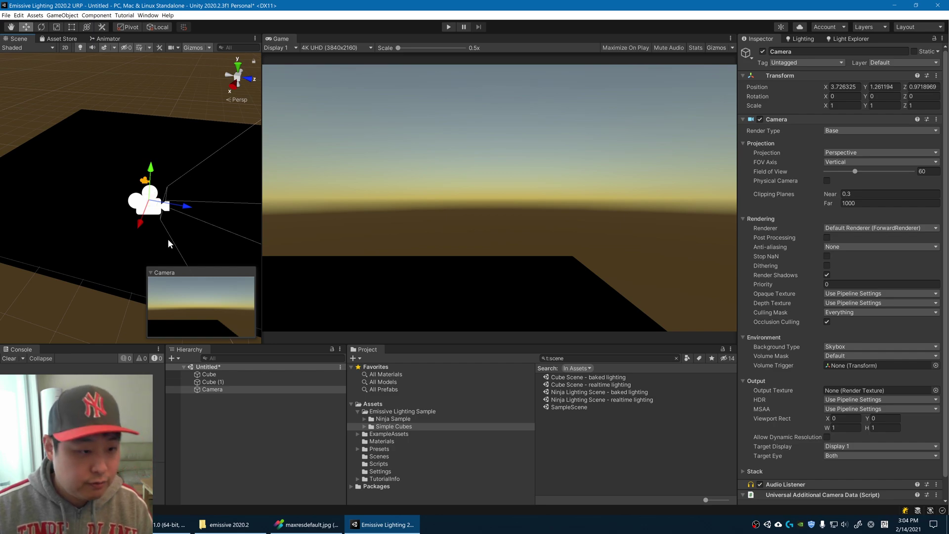
pyautogui.hotkey('ctrl', 'shift', 'f')
pyautogui.moveTo(200, 245)
pyautogui.keyDown('alt'); pyautogui.mouseDown()
pyautogui.moveTo(314, 227)
pyautogui.moveTo(209, 229)
pyautogui.moveTo(187, 276)
pyautogui.mouseUp(); pyautogui.keyUp('alt')
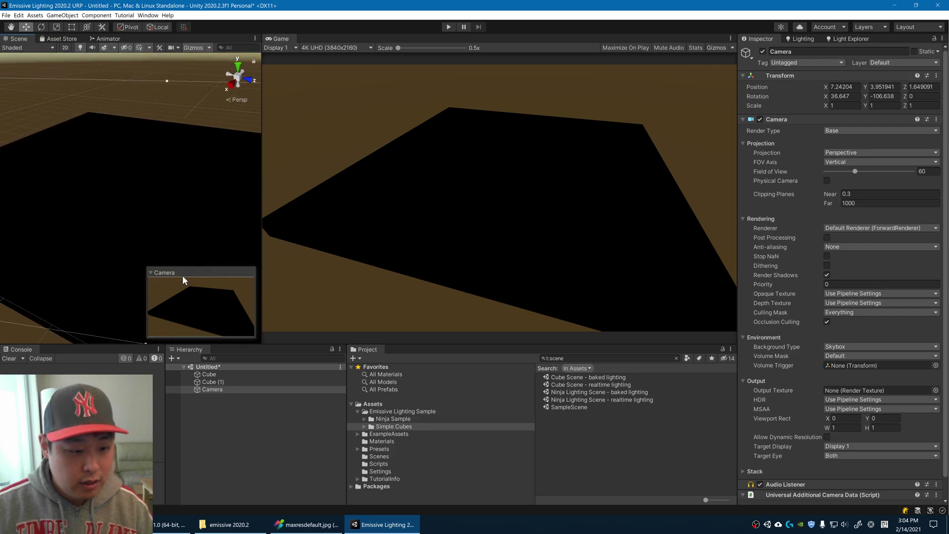
# - Add a Spot Light, align it to the view, and move it above the floor
pyautogui.click(240, 435)
pyautogui.rightClick(240, 436)
pyautogui.moveTo(257, 385)
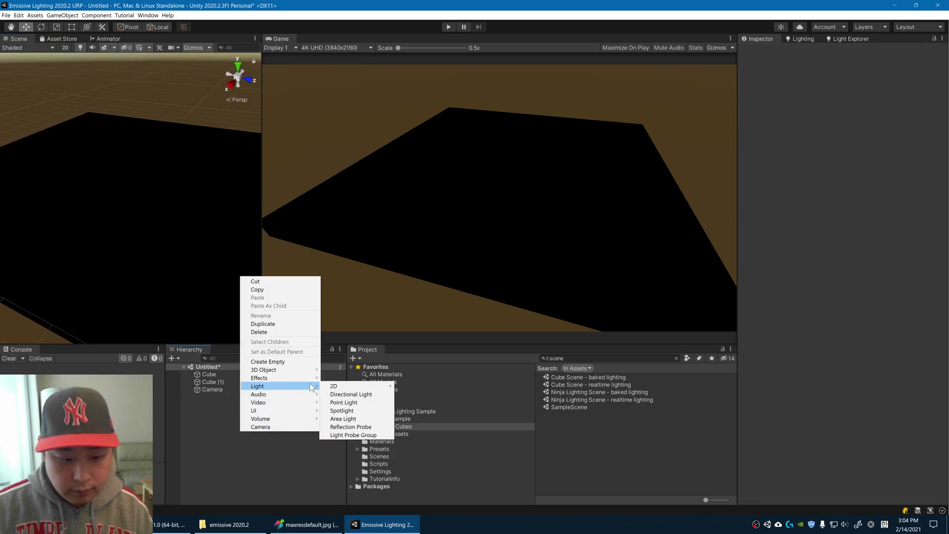
pyautogui.click(368, 411)
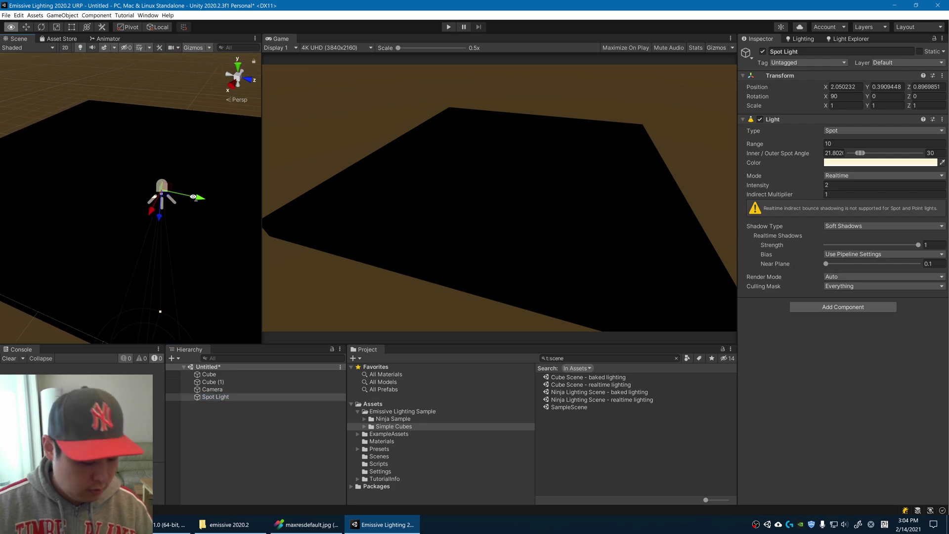
pyautogui.hotkey('ctrl', 'shift', 'f')
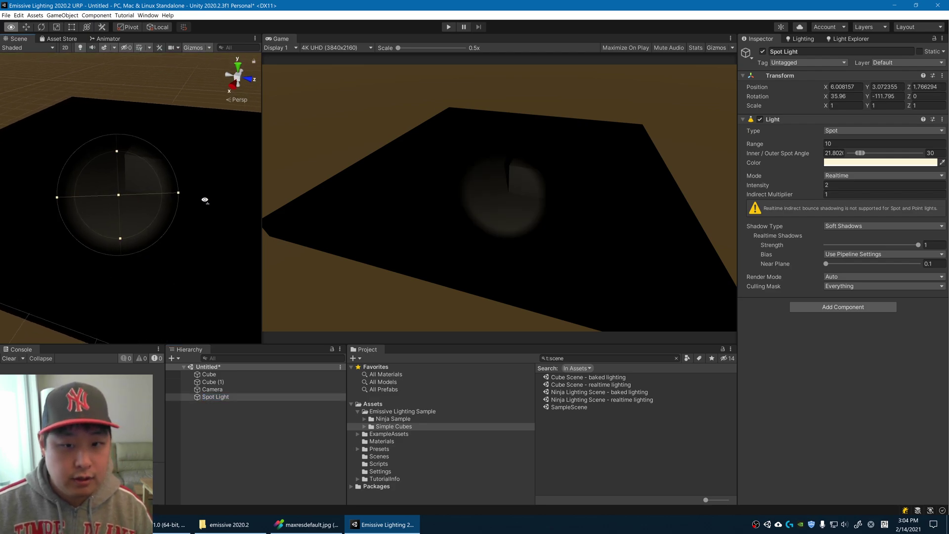
pyautogui.keyDown('alt'); pyautogui.moveTo(203, 201); pyautogui.dragTo(368, 207); pyautogui.keyUp('alt')
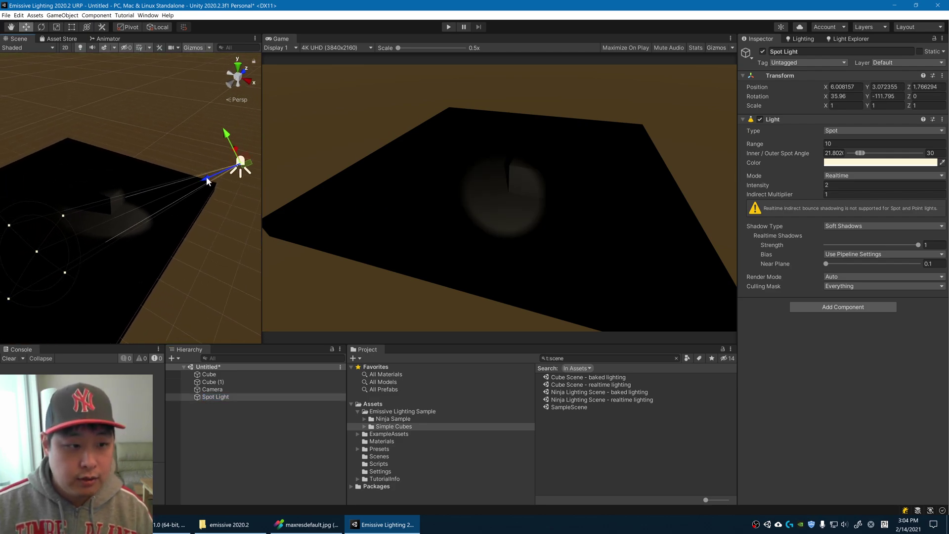
pyautogui.moveTo(208, 177)
pyautogui.mouseDown()
pyautogui.moveTo(284, 165)
pyautogui.moveTo(15, 221)
pyautogui.mouseUp()
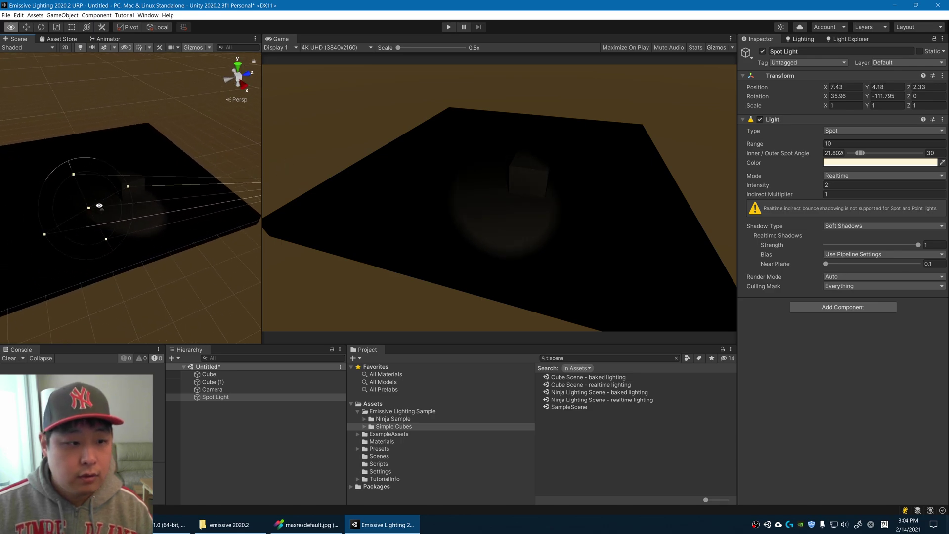
pyautogui.moveTo(176, 219); pyautogui.dragTo(219, 216)
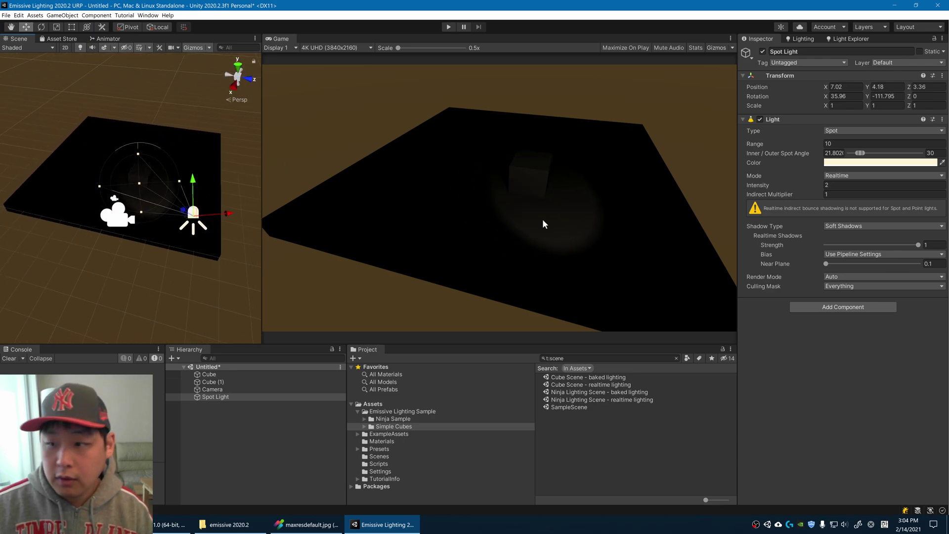
# - Widen the spot light's outer cone to about 99° and tilt it onto the cube
pyautogui.moveTo(861, 153); pyautogui.dragTo(892, 153)
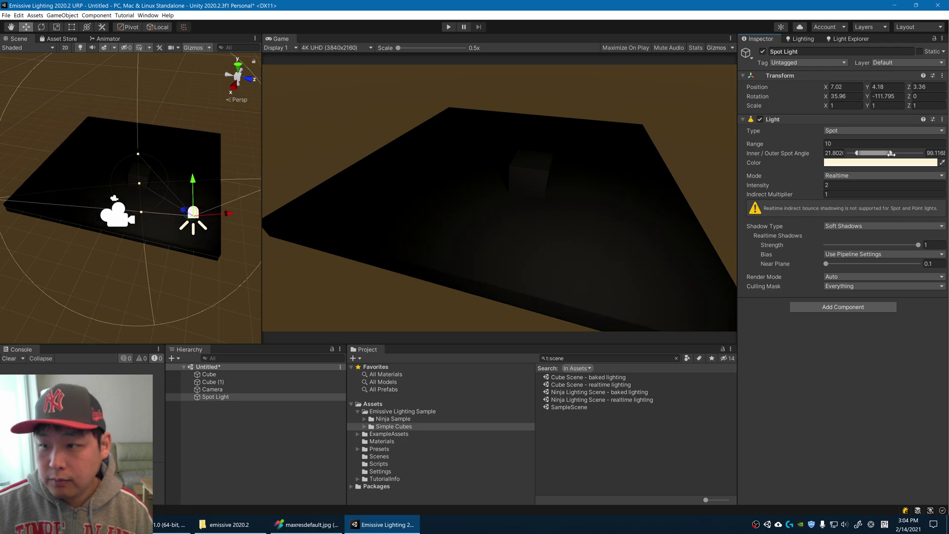
pyautogui.press('e')
pyautogui.moveTo(204, 188); pyautogui.dragTo(200, 221)
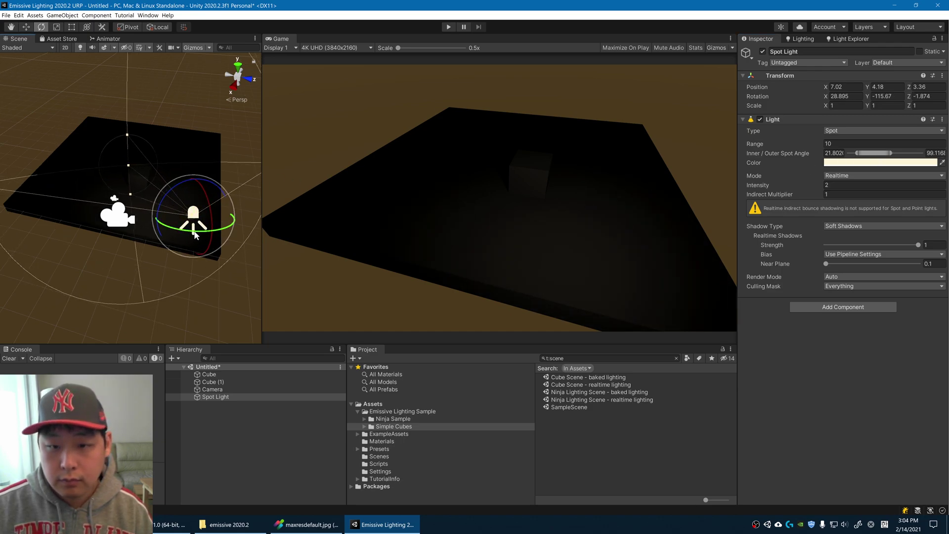
pyautogui.scroll(3, 158, 173)
# - Duplicate Cube (1) as Cube (2) and slide it along Z to about 2.43
pyautogui.click(158, 172)
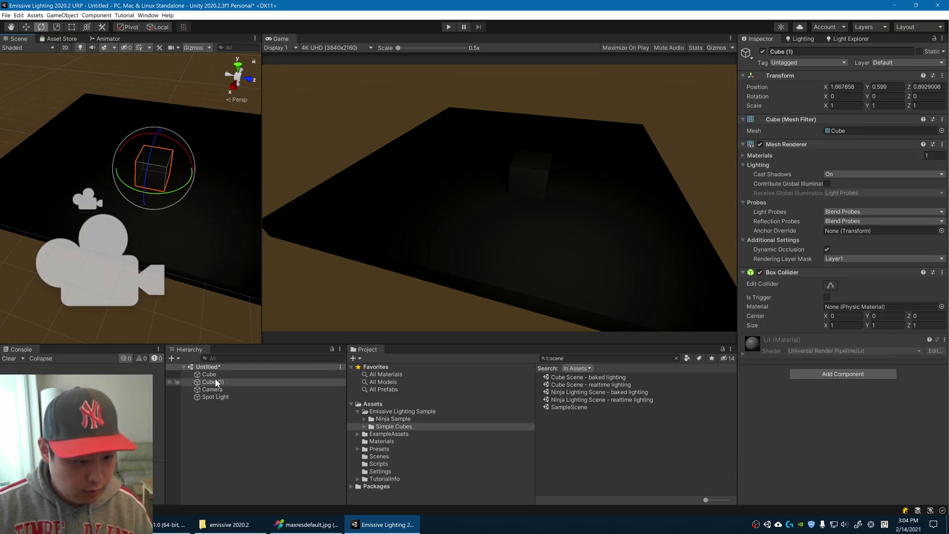
pyautogui.hotkey('ctrl', 'd')
pyautogui.click(235, 426)
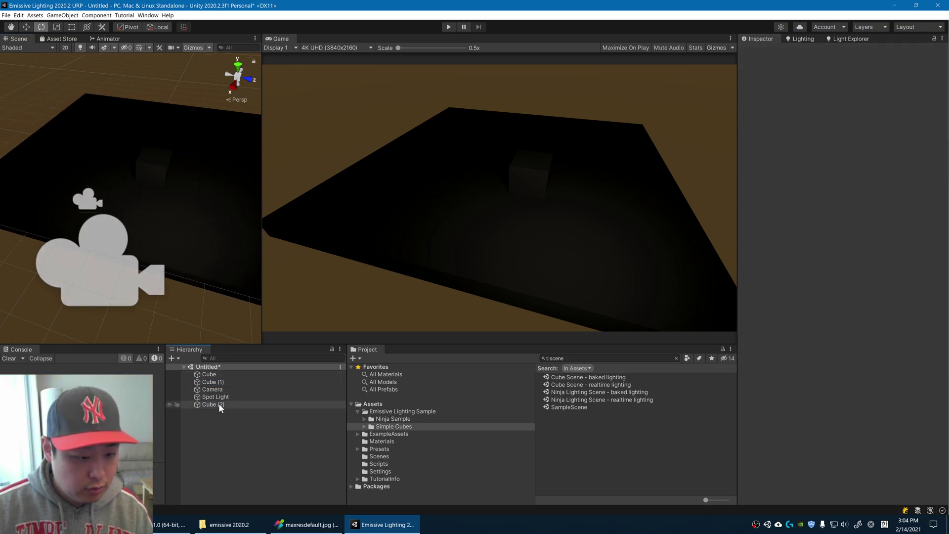
pyautogui.click(219, 405)
pyautogui.press('w')
pyautogui.moveTo(191, 178); pyautogui.dragTo(243, 187)
pyautogui.moveTo(191, 255); pyautogui.dragTo(208, 259, button='right')
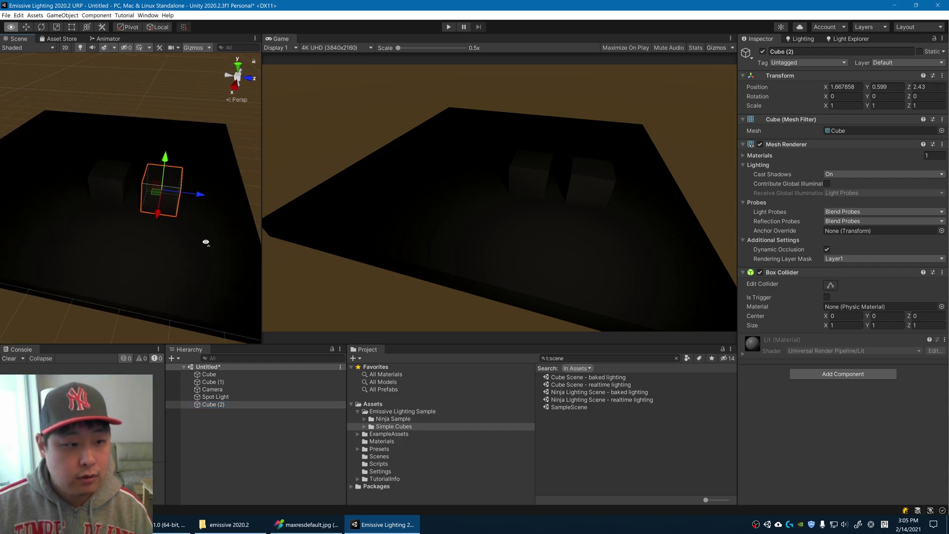
pyautogui.click(237, 388)
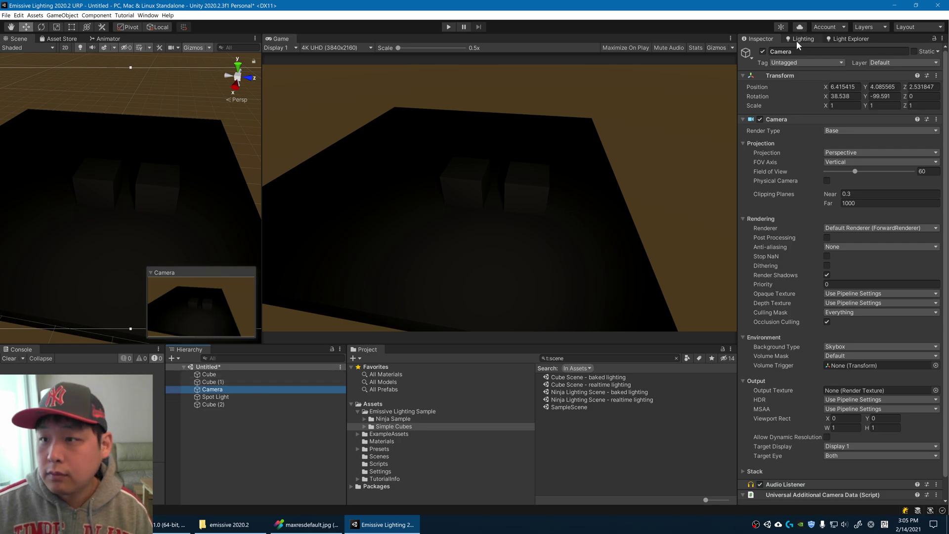
# - Set the Lighting window's Environment Skybox Material to None
pyautogui.click(796, 40)
pyautogui.click(826, 54)
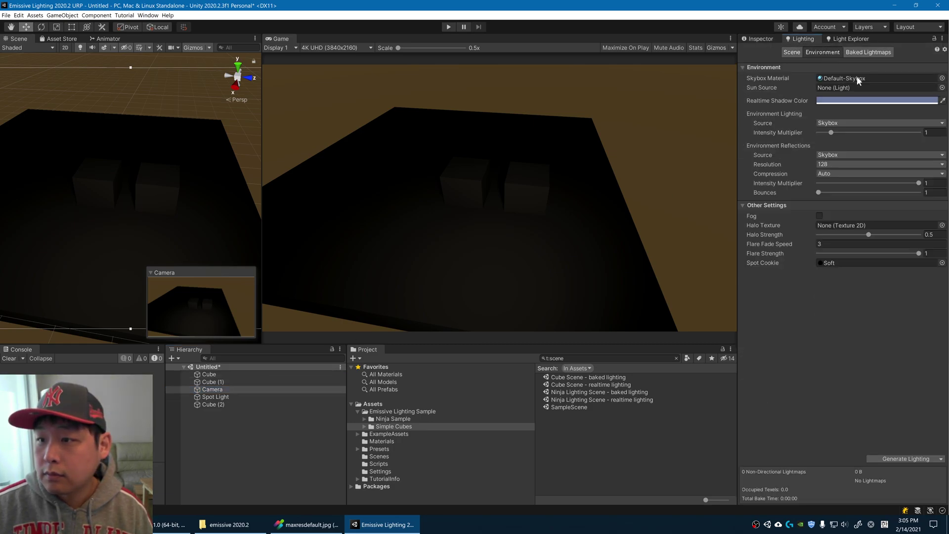
pyautogui.click(942, 78)
pyautogui.scroll(-3, 592, 129)
pyautogui.scroll(3, 592, 128)
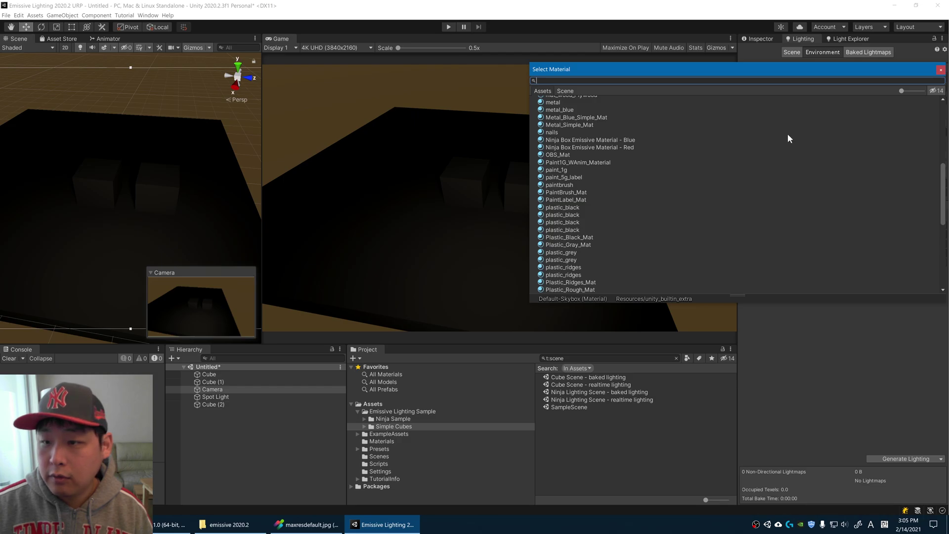
pyautogui.scroll(5, 943, 173)
pyautogui.click(558, 100)
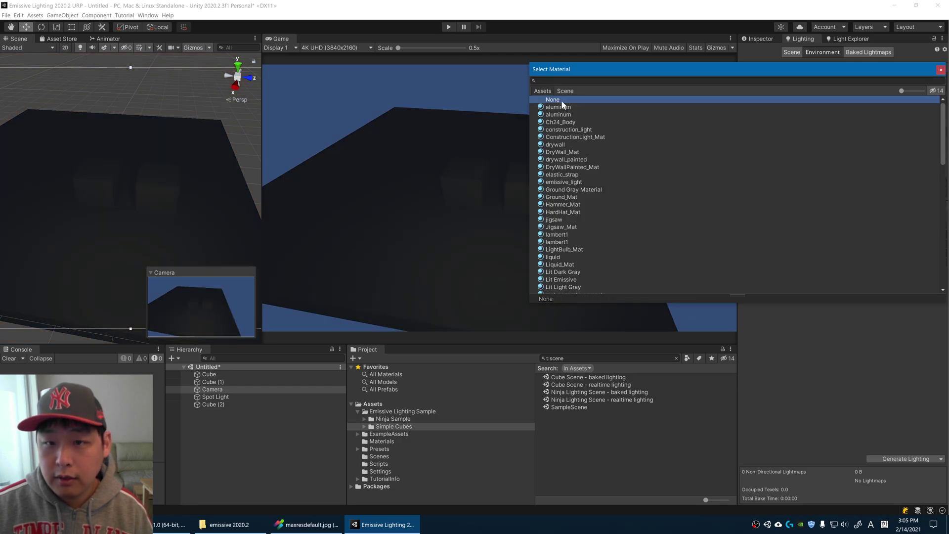
pyautogui.doubleClick(560, 101)
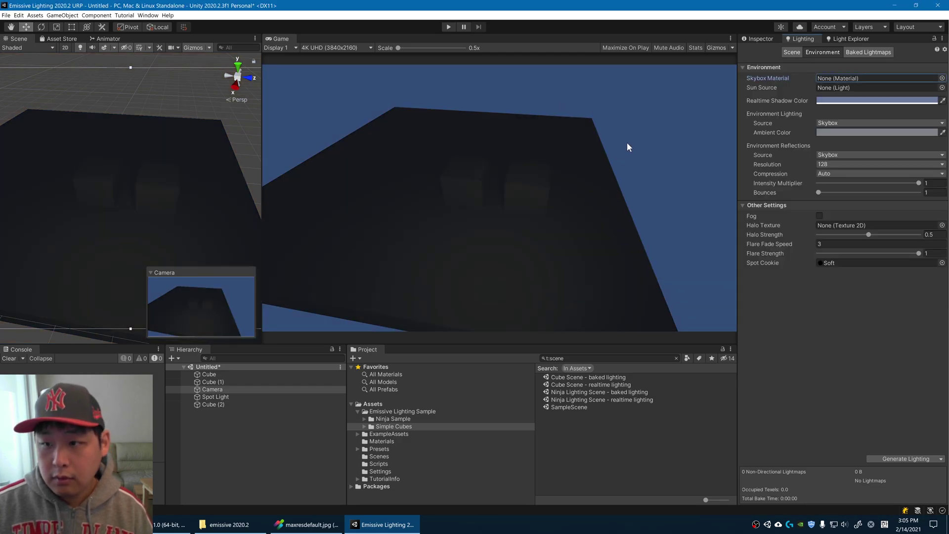
pyautogui.click(835, 125)
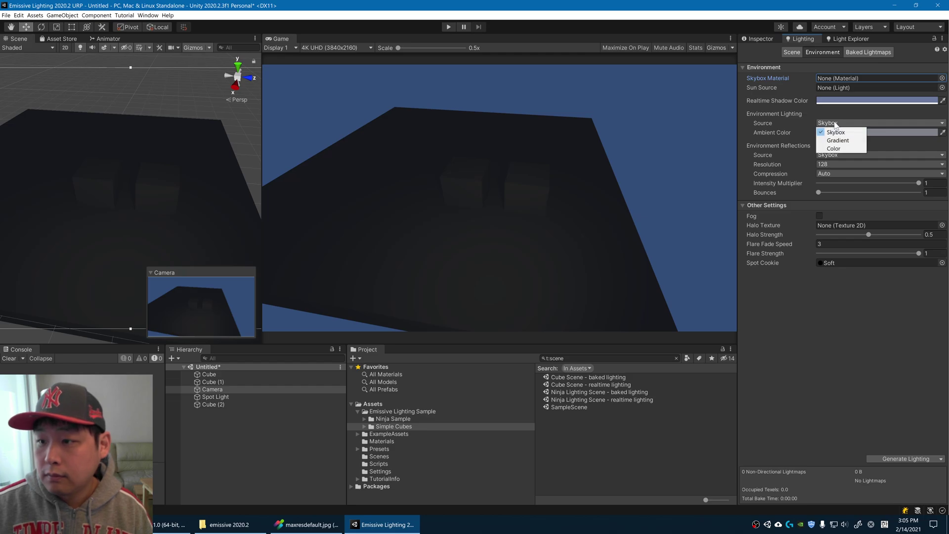
pyautogui.click(761, 38)
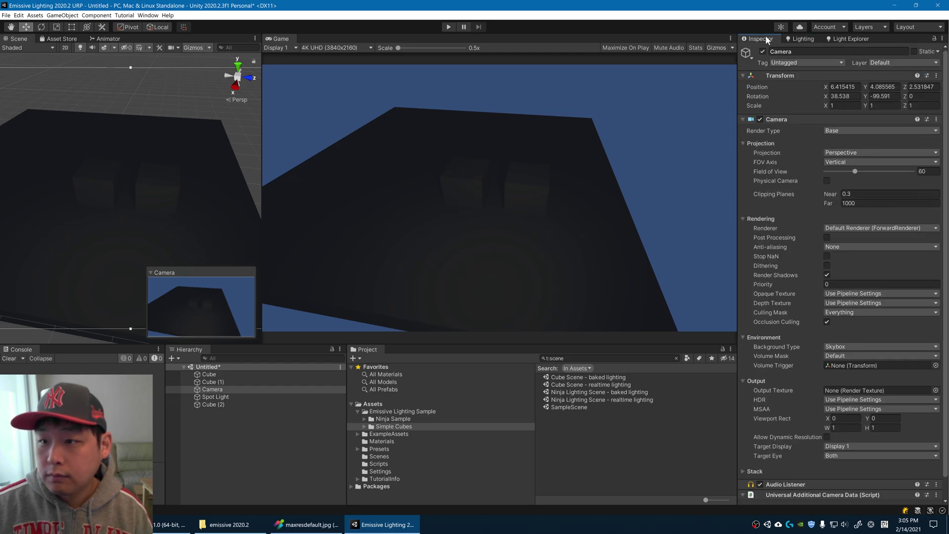
# - Set the Camera's Background Type to Solid Color with a very dark green
pyautogui.click(226, 397)
pyautogui.scroll(-1, 866, 335)
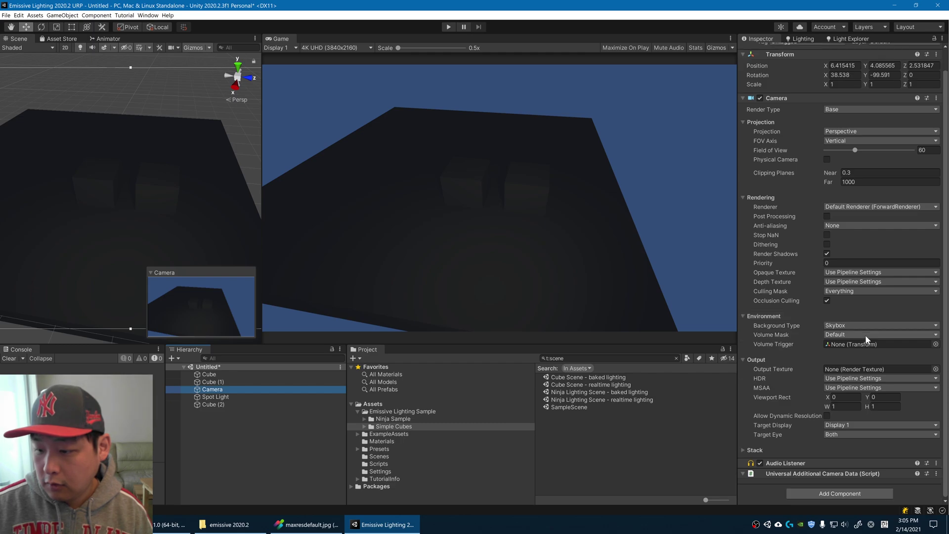
pyautogui.click(866, 325)
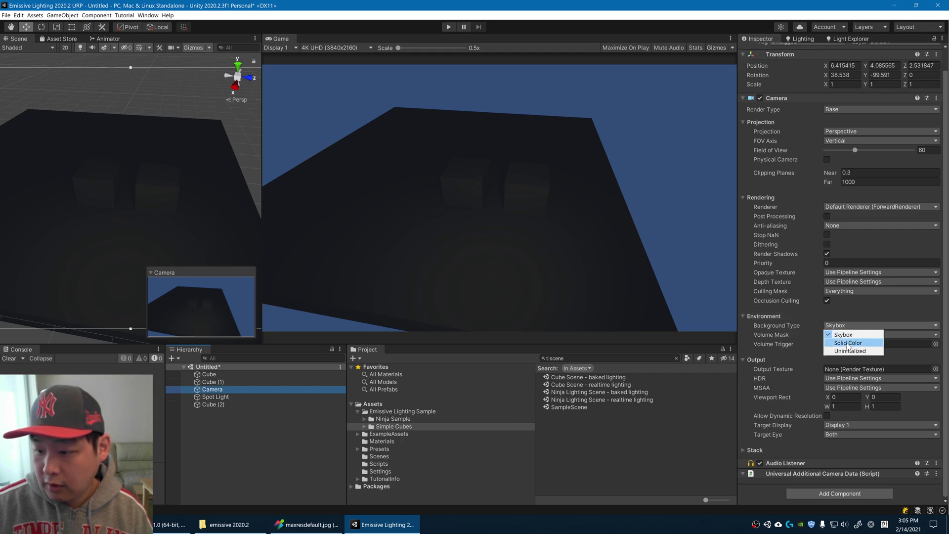
pyautogui.click(845, 343)
pyautogui.moveTo(868, 337)
pyautogui.mouseDown()
pyautogui.moveTo(894, 319)
pyautogui.moveTo(869, 304)
pyautogui.mouseUp()
pyautogui.moveTo(904, 336); pyautogui.dragTo(904, 361)
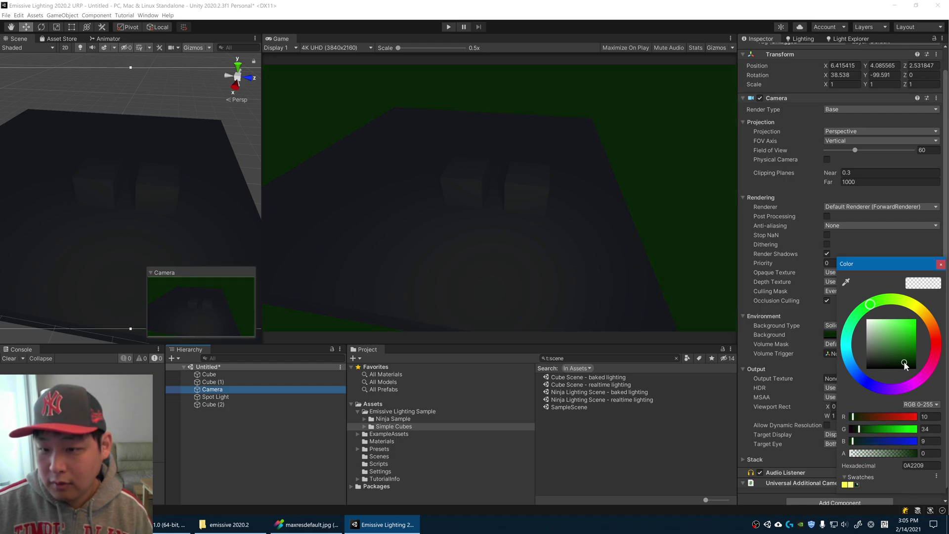
pyautogui.click(940, 265)
pyautogui.click(385, 404)
# - Create a new material asset named 'emissive material'
pyautogui.rightClick(597, 455)
pyautogui.moveTo(616, 266)
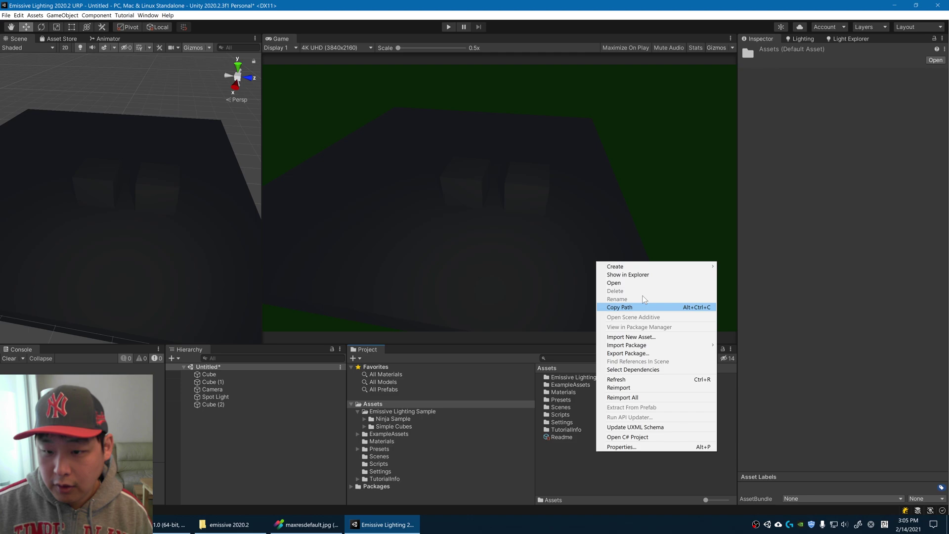
pyautogui.click(767, 363)
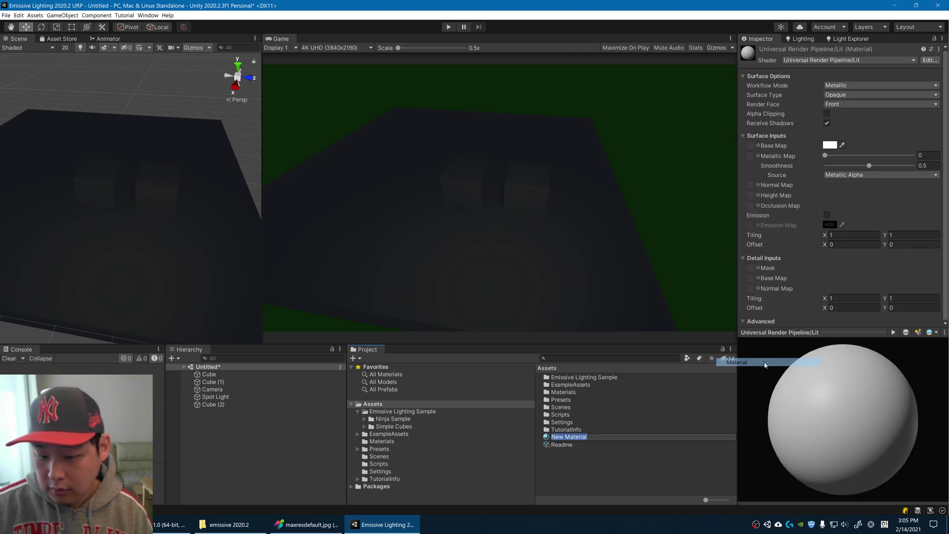
pyautogui.write('shiny')
pyautogui.press('BackSpace')
pyautogui.press('BackSpace')
pyautogui.press('BackSpace')
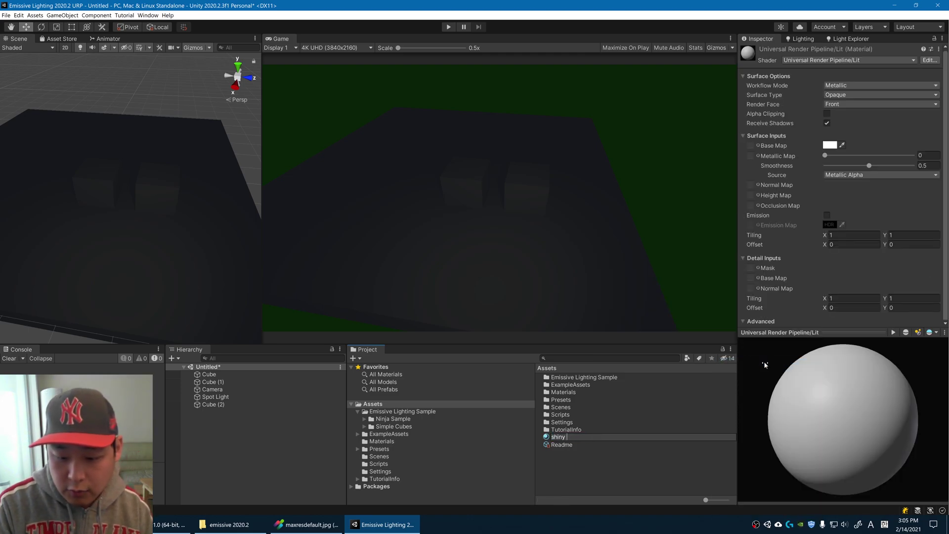
pyautogui.write('emissive material')
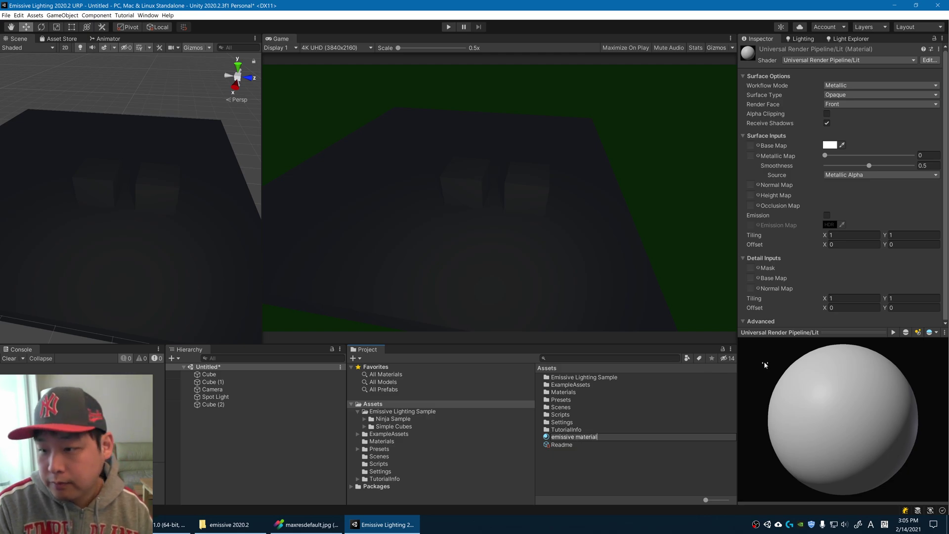
pyautogui.press('Return')
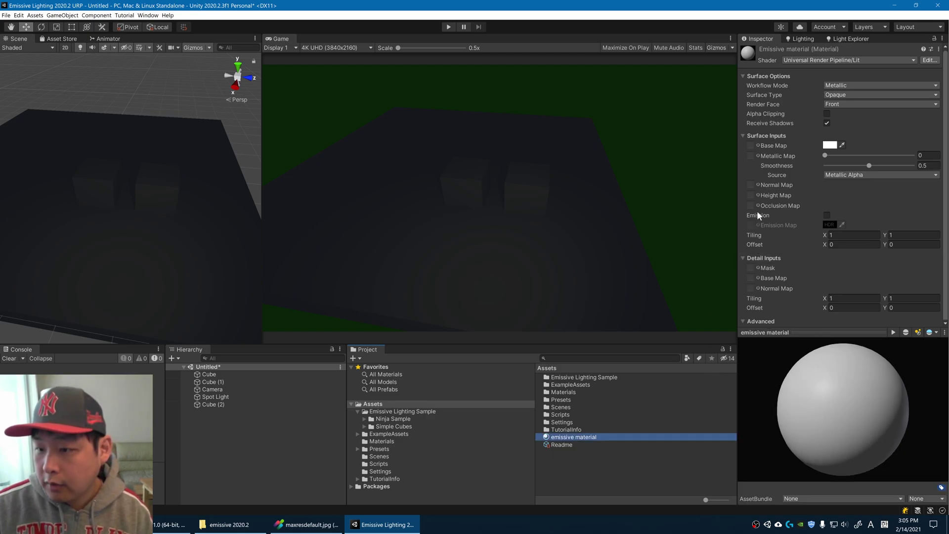
pyautogui.scroll(-3, 817, 258)
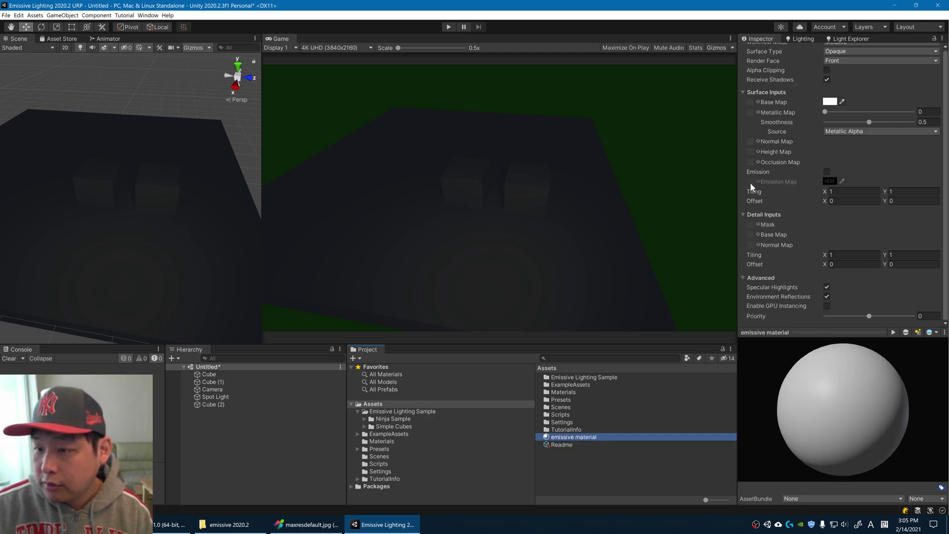
# - Enable emission on the material with a red HDR colour at intensity 3.1
pyautogui.click(827, 171)
pyautogui.moveTo(887, 245); pyautogui.dragTo(920, 248)
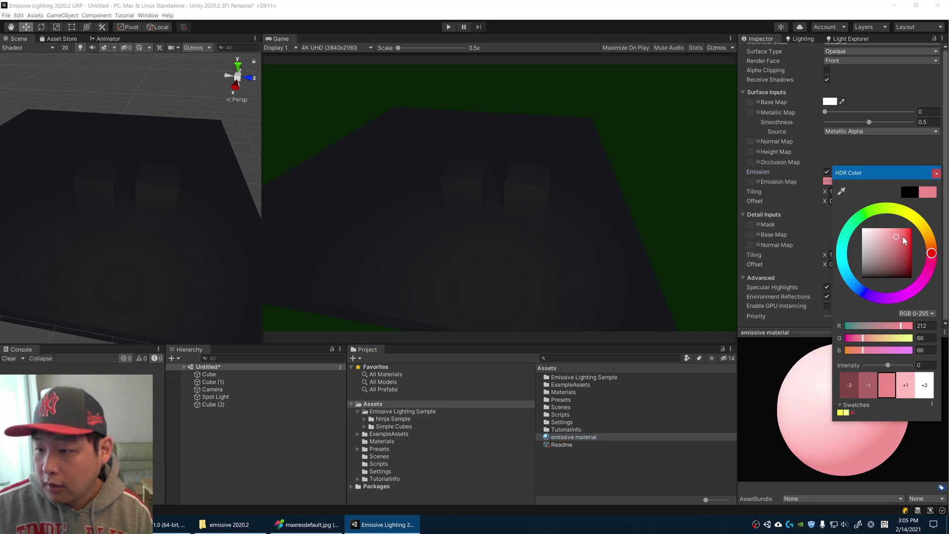
pyautogui.moveTo(888, 365); pyautogui.dragTo(895, 365)
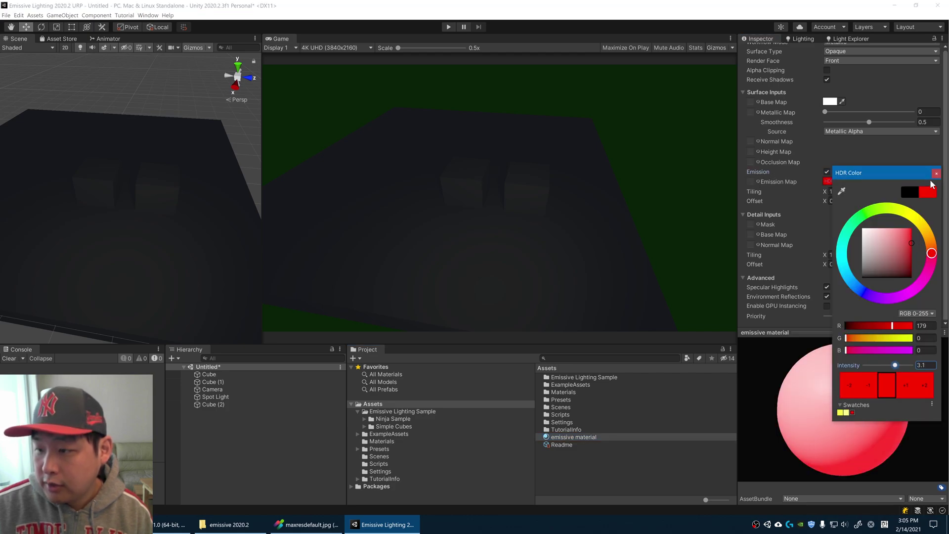
pyautogui.click(938, 173)
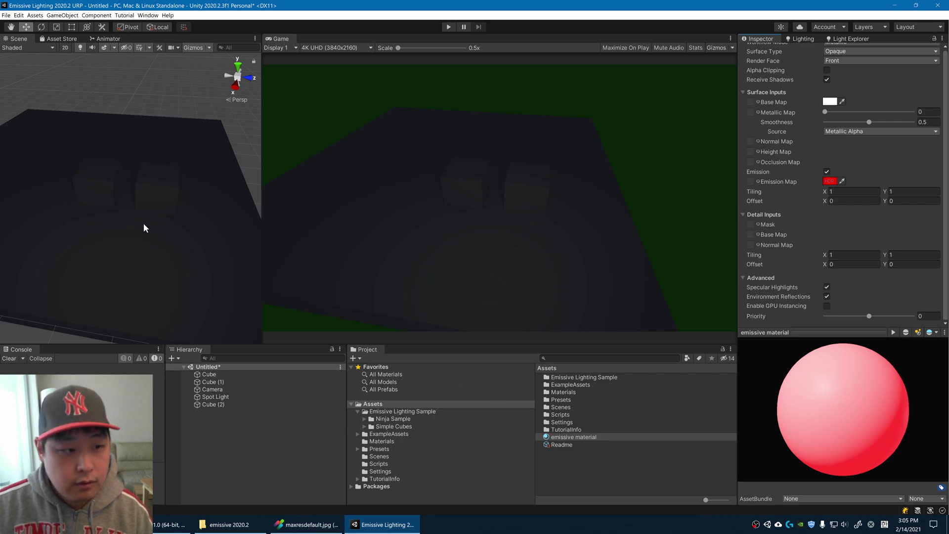
pyautogui.scroll(2, 200, 246)
# - Apply the emissive material to the cube
pyautogui.moveTo(571, 440); pyautogui.dragTo(127, 196)
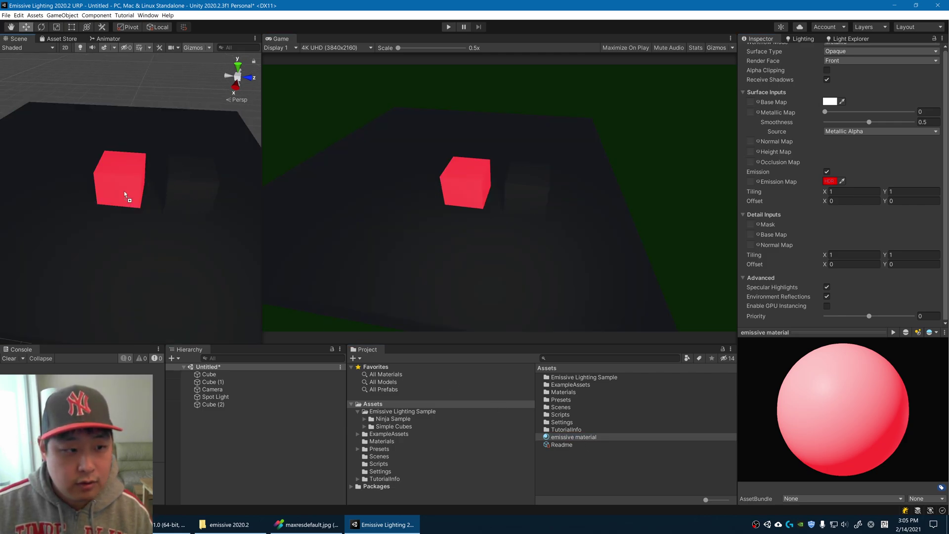
pyautogui.keyDown('alt'); pyautogui.moveTo(186, 227); pyautogui.dragTo(162, 242); pyautogui.keyUp('alt')
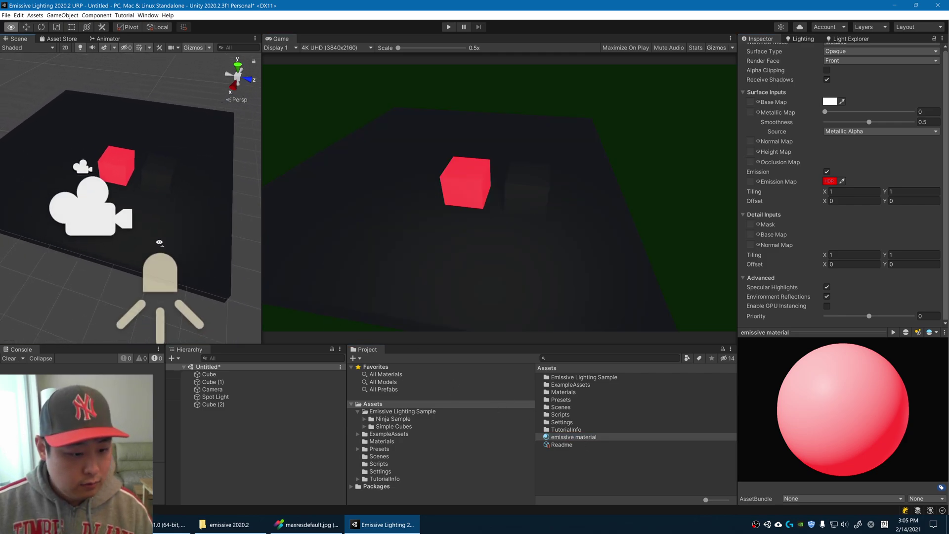
pyautogui.keyDown('alt'); pyautogui.moveTo(159, 242); pyautogui.dragTo(115, 248); pyautogui.keyUp('alt')
pyautogui.click(234, 396)
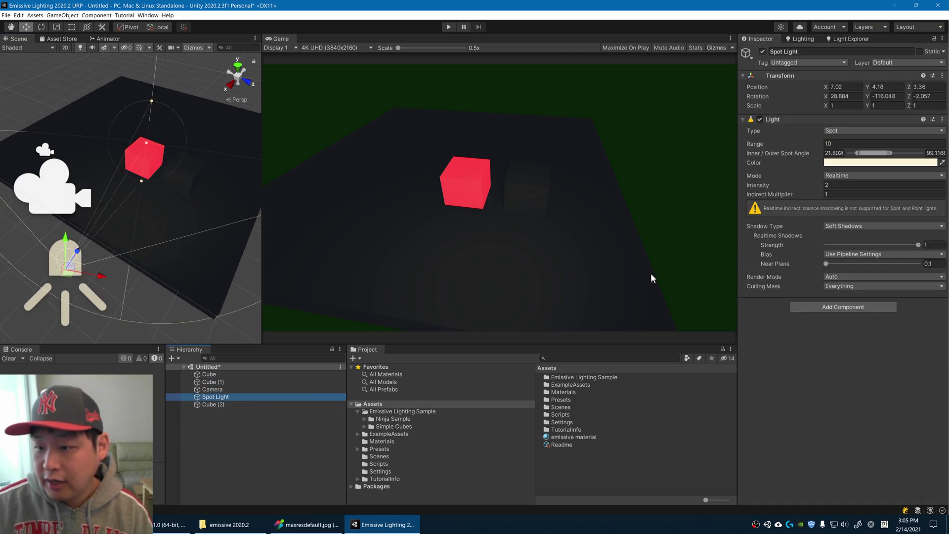
# - Set the spot light's Indirect Multiplier to 0 and Intensity to about 18.83
pyautogui.click(821, 186)
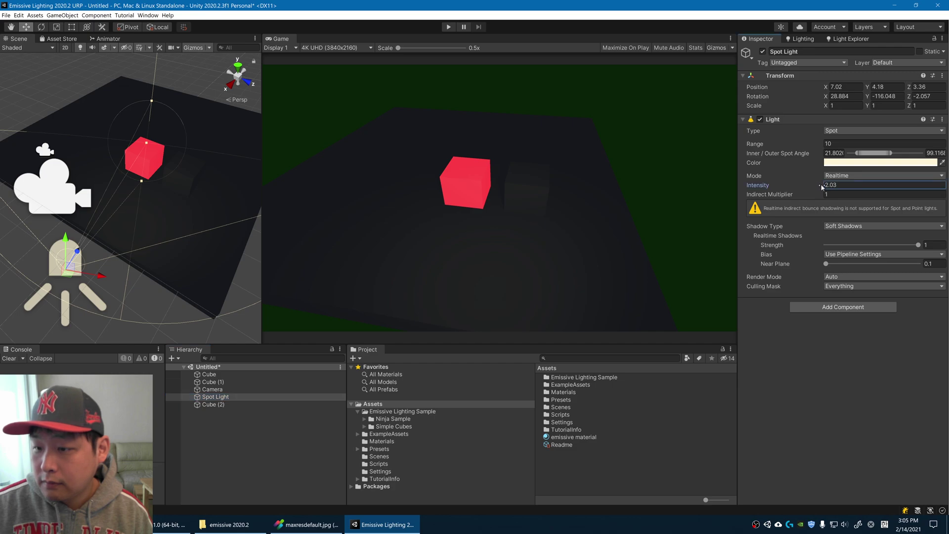
pyautogui.press('Tab')
pyautogui.write('0')
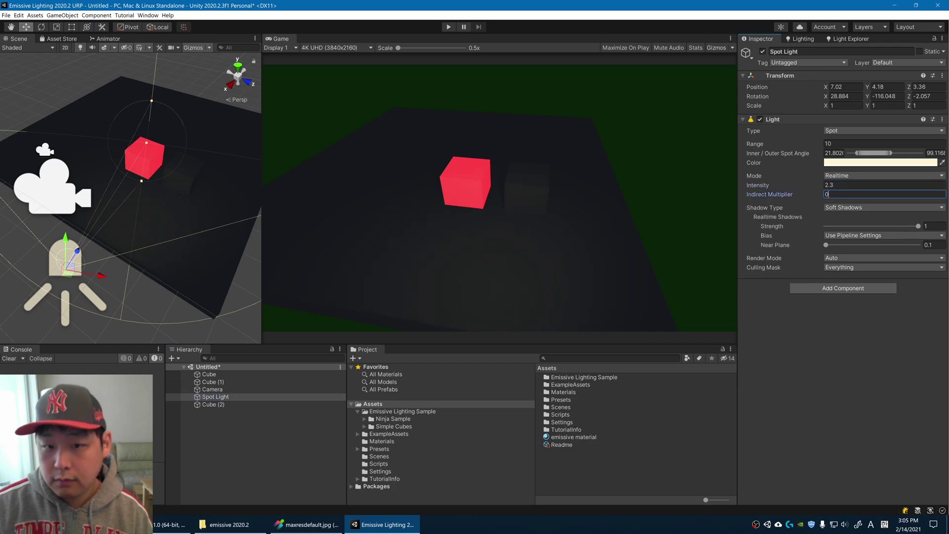
pyautogui.moveTo(758, 185)
pyautogui.mouseDown()
pyautogui.moveTo(34, 193)
pyautogui.moveTo(39, 184)
pyautogui.moveTo(14, 183)
pyautogui.mouseUp()
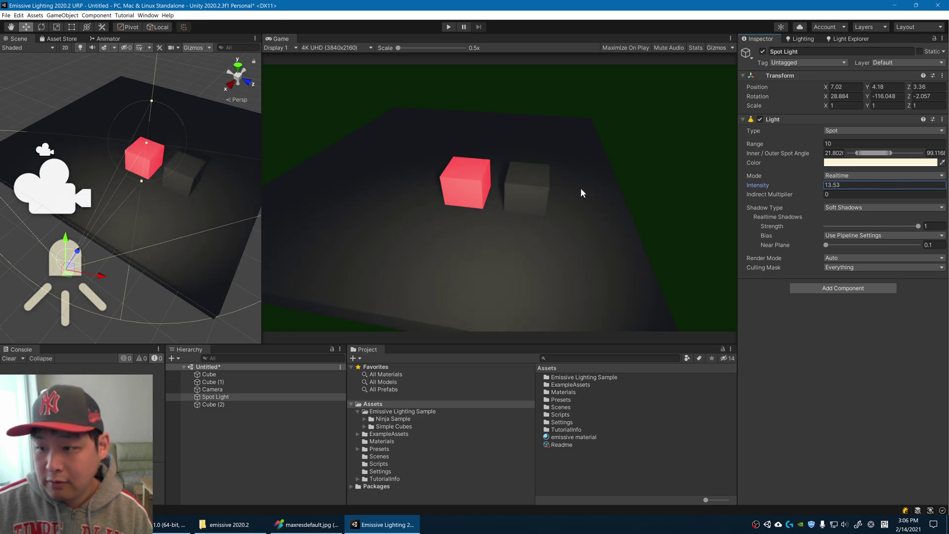
pyautogui.moveTo(811, 185); pyautogui.dragTo(872, 184)
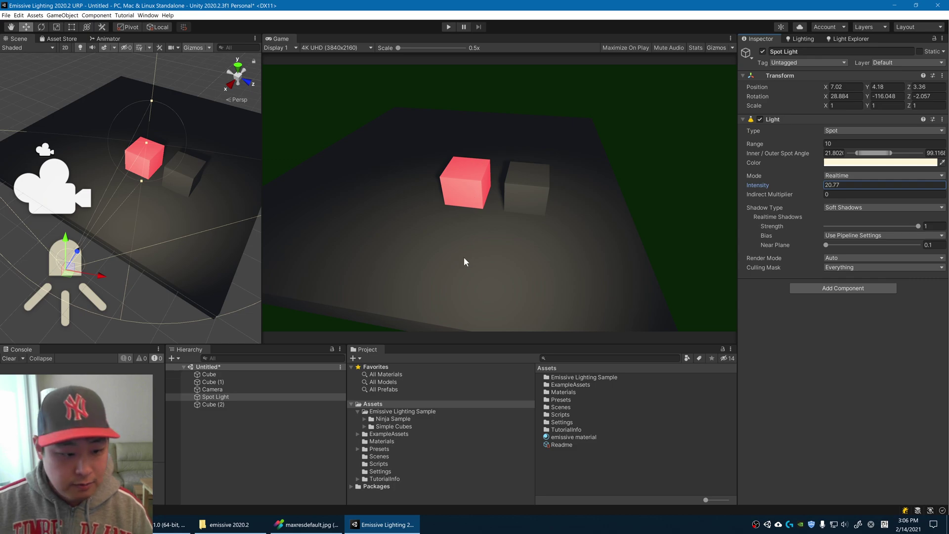
# - Add a Global Volume to the scene
pyautogui.rightClick(277, 428)
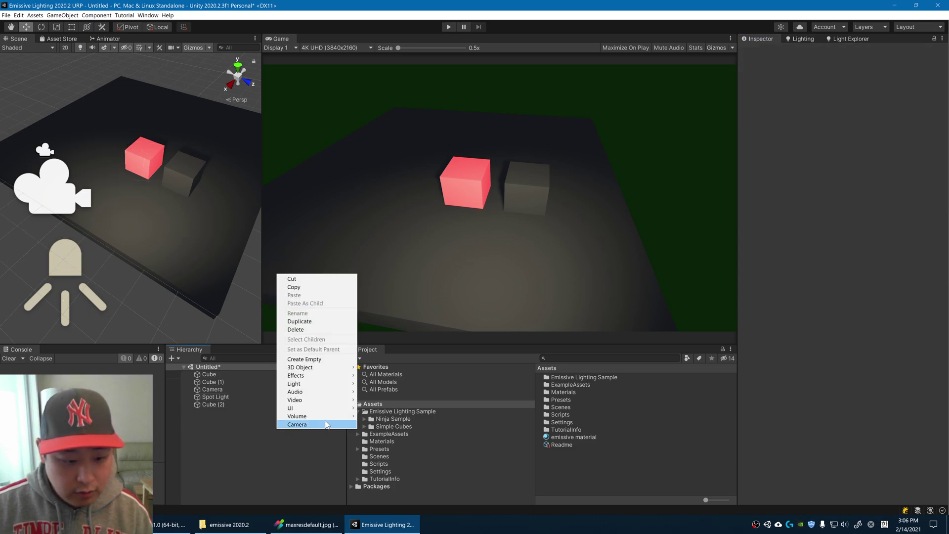
pyautogui.moveTo(298, 416)
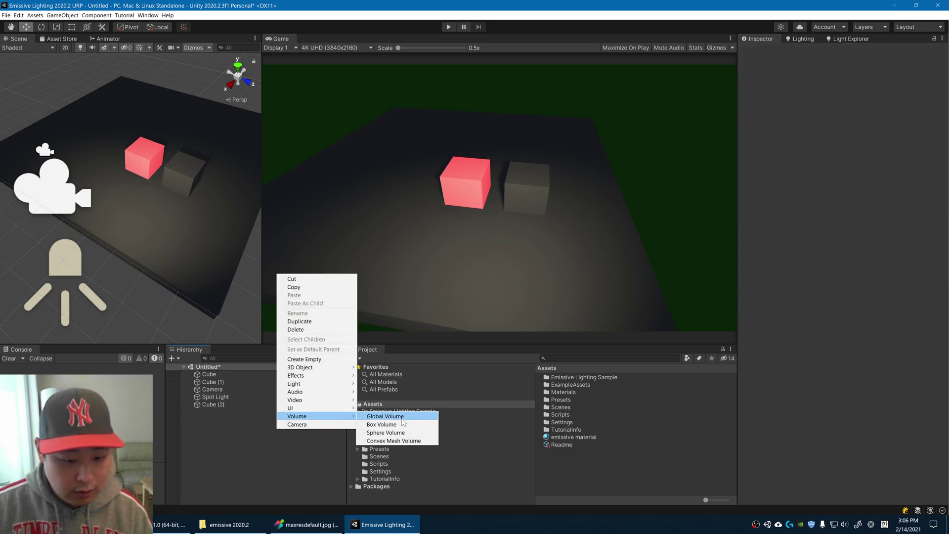
pyautogui.click(403, 423)
pyautogui.click(238, 426)
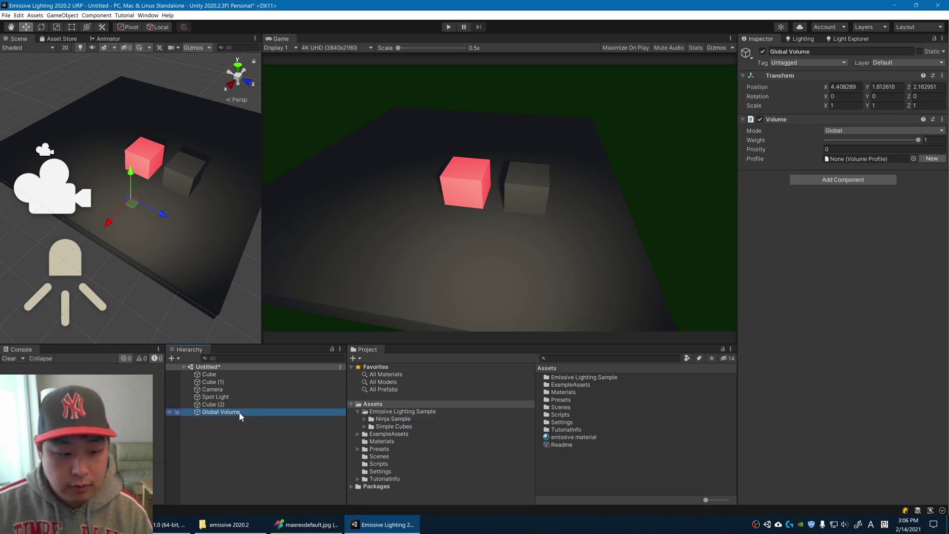
# - Give the volume a new profile renamed 'name the profile however you want to'
pyautogui.click(931, 160)
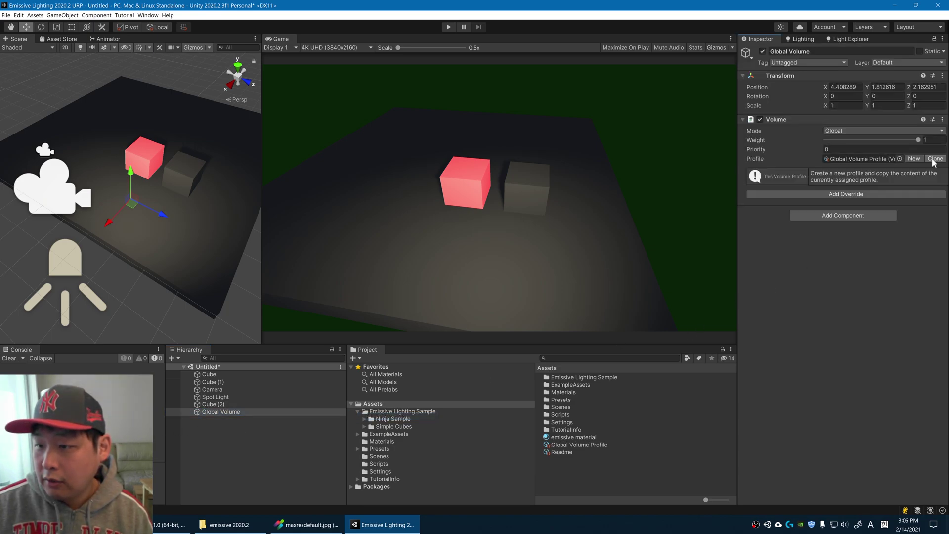
pyautogui.click(833, 159)
pyautogui.click(575, 445)
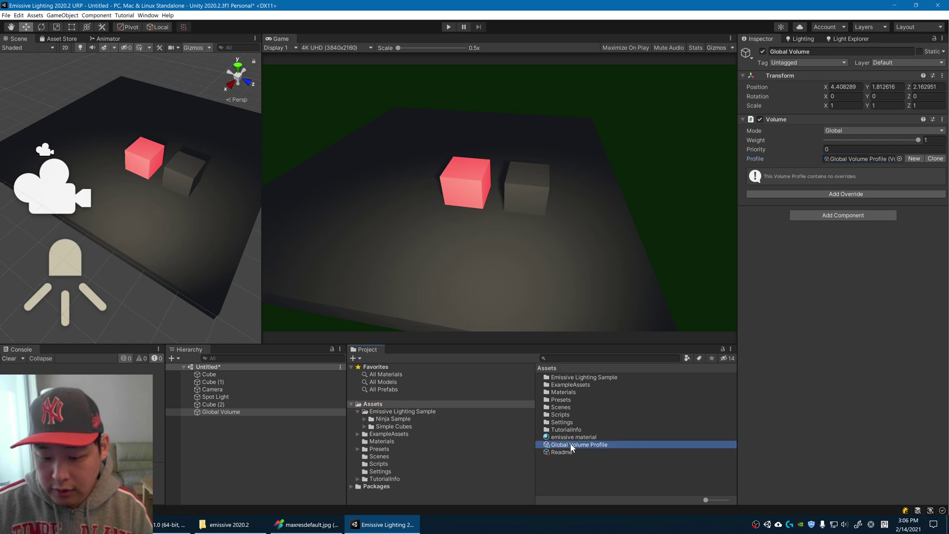
pyautogui.write('na')
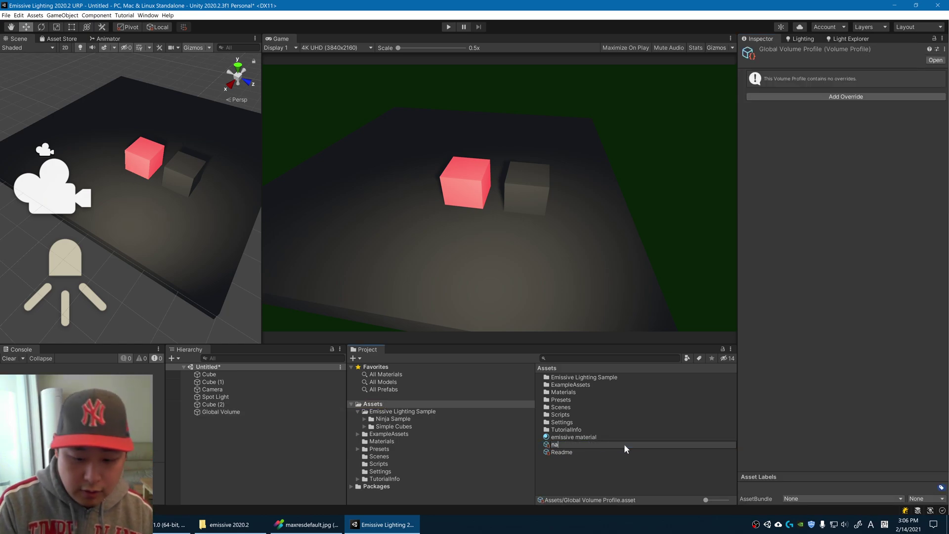
pyautogui.write('methe profile h')
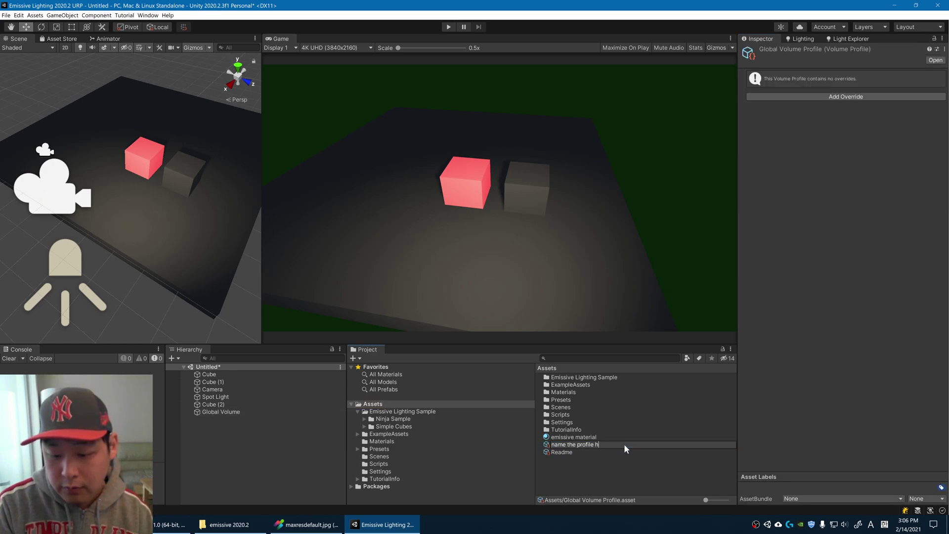
pyautogui.write('nt to')
pyautogui.press('Return')
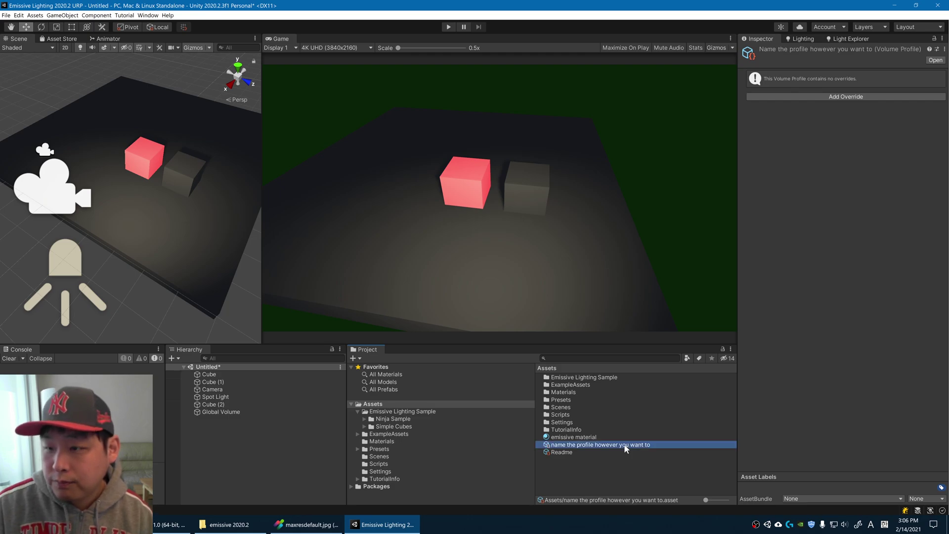
# - Add a Bloom override with raised intensity and enable post processing on the camera
pyautogui.click(827, 95)
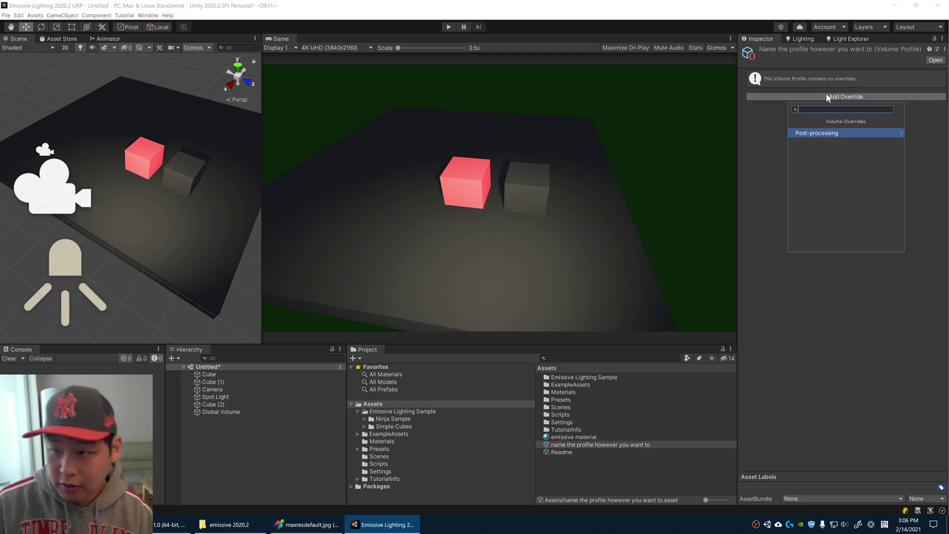
pyautogui.click(814, 131)
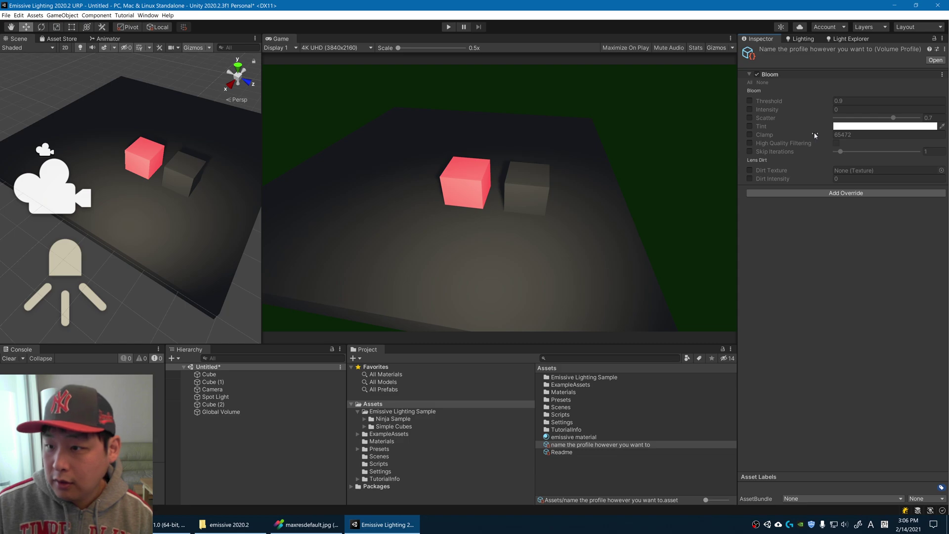
pyautogui.click(750, 109)
pyautogui.click(875, 100)
pyautogui.write('12.8')
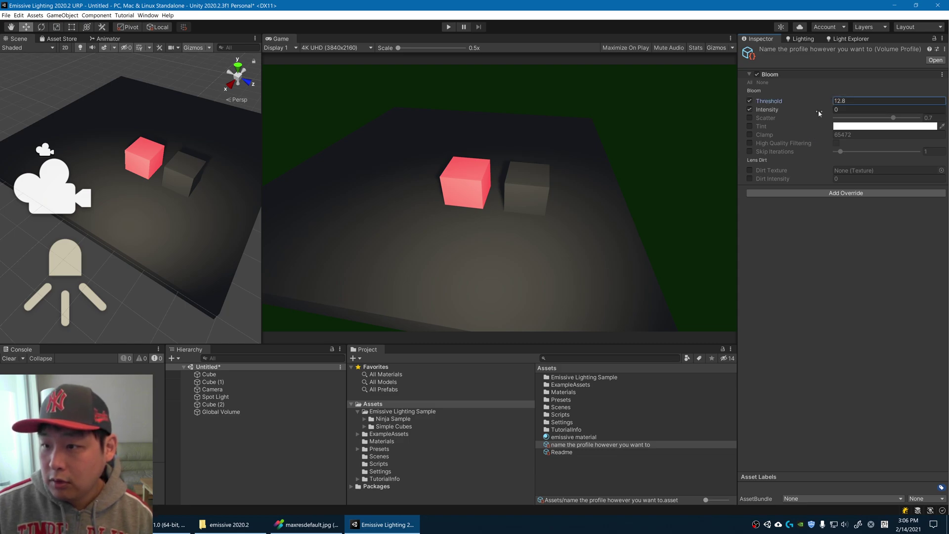
pyautogui.moveTo(767, 109); pyautogui.dragTo(852, 108)
pyautogui.write('0.87')
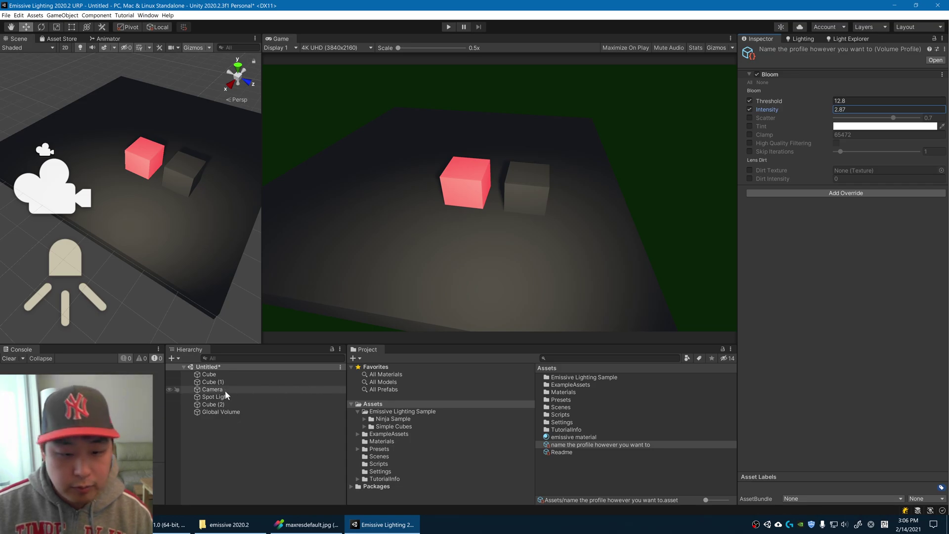
pyautogui.click(212, 390)
pyautogui.click(828, 238)
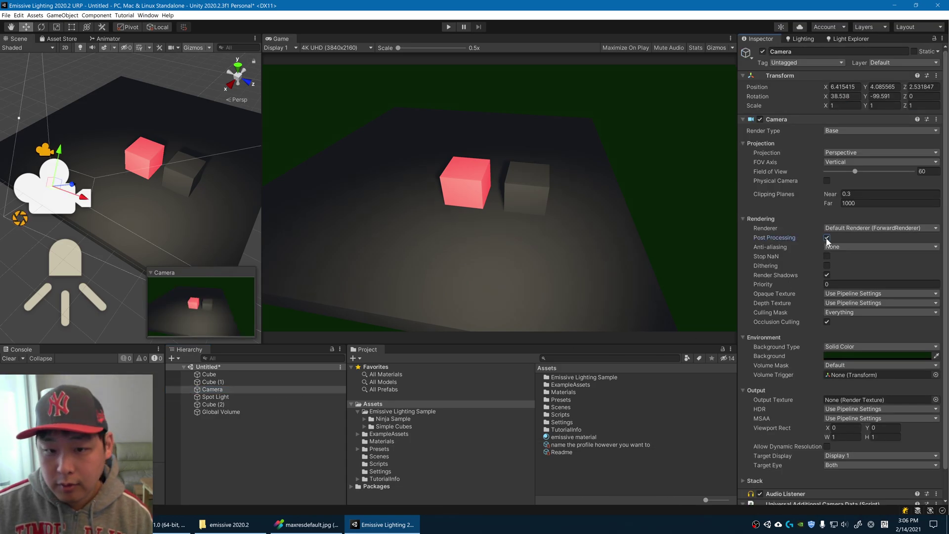
# - Set Bloom threshold to about 1.5 and intensity to 2.63
pyautogui.click(236, 412)
pyautogui.moveTo(828, 197); pyautogui.dragTo(696, 201)
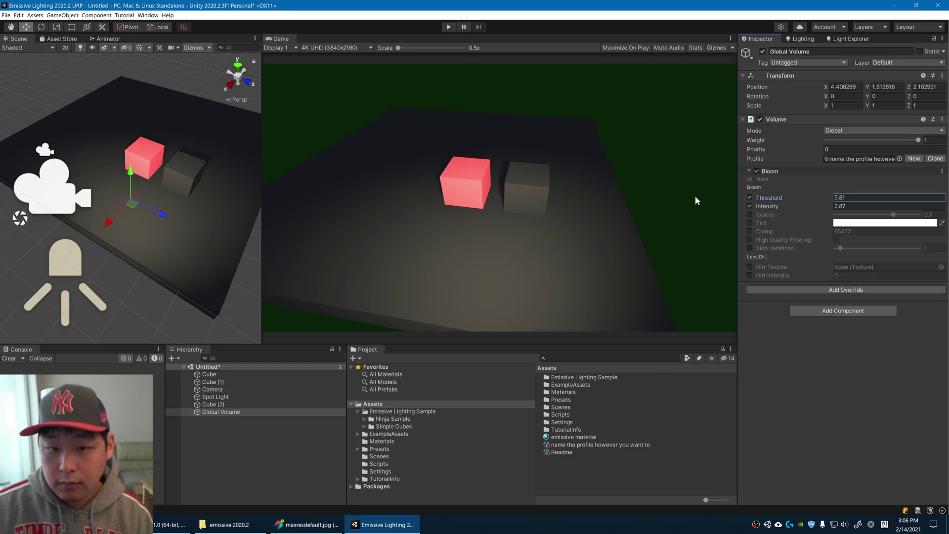
pyautogui.moveTo(830, 207)
pyautogui.mouseDown()
pyautogui.moveTo(870, 213)
pyautogui.moveTo(830, 198)
pyautogui.moveTo(794, 210)
pyautogui.moveTo(820, 199)
pyautogui.mouseUp()
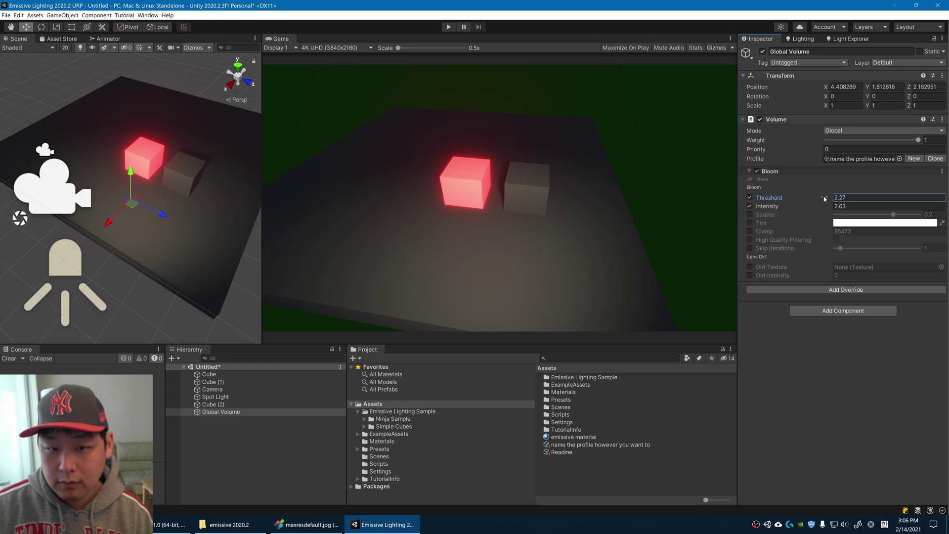
pyautogui.click(227, 381)
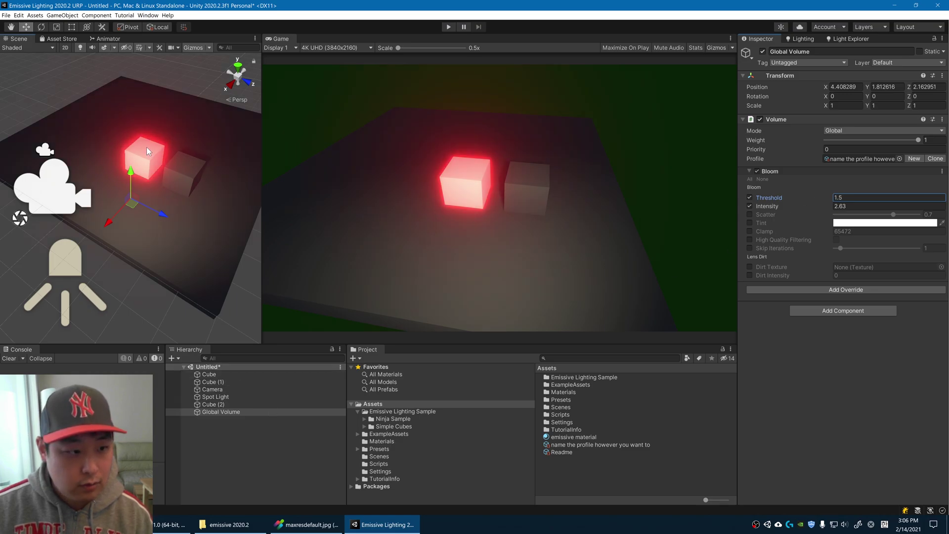
pyautogui.scroll(-5, 901, 352)
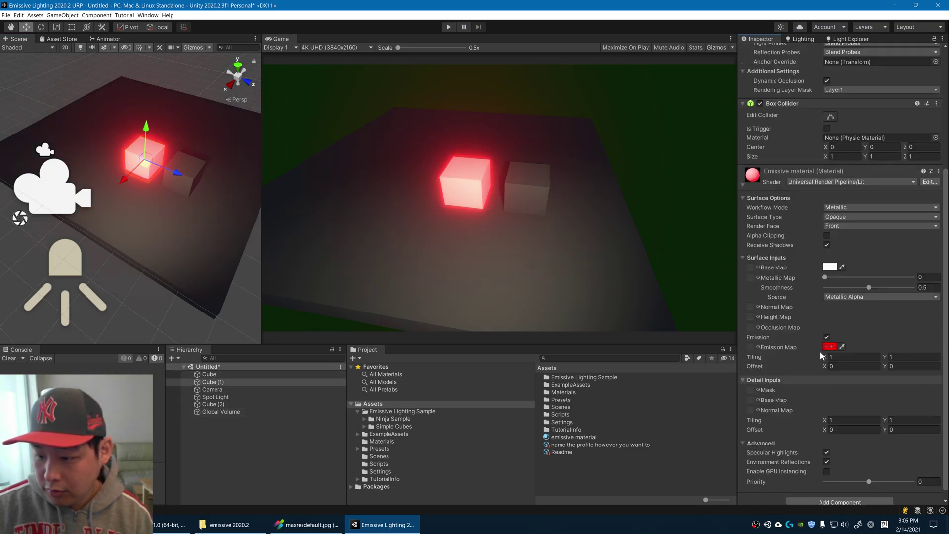
# - Dim the cube's HDR emission colour to red 106 at intensity 2.2
pyautogui.click(828, 346)
pyautogui.moveTo(897, 457); pyautogui.dragTo(894, 458)
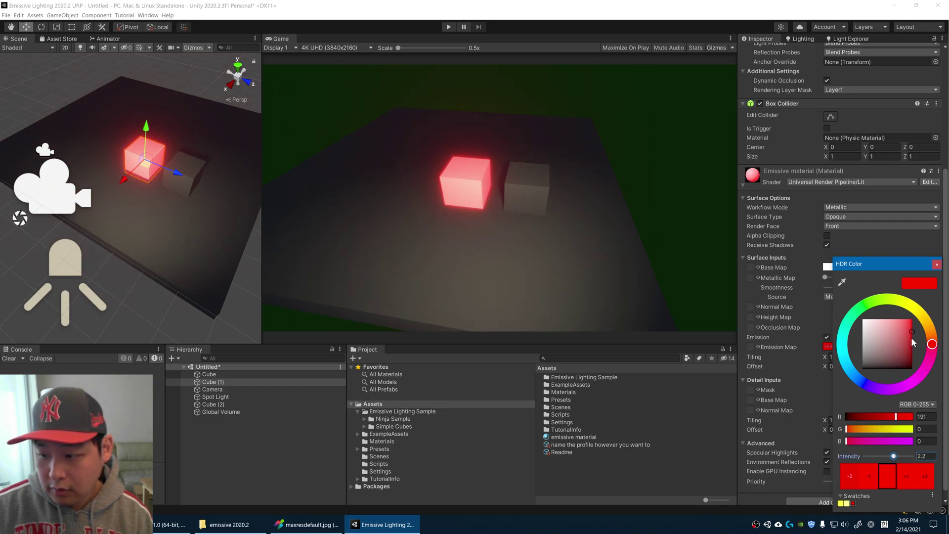
pyautogui.moveTo(912, 343); pyautogui.dragTo(916, 353)
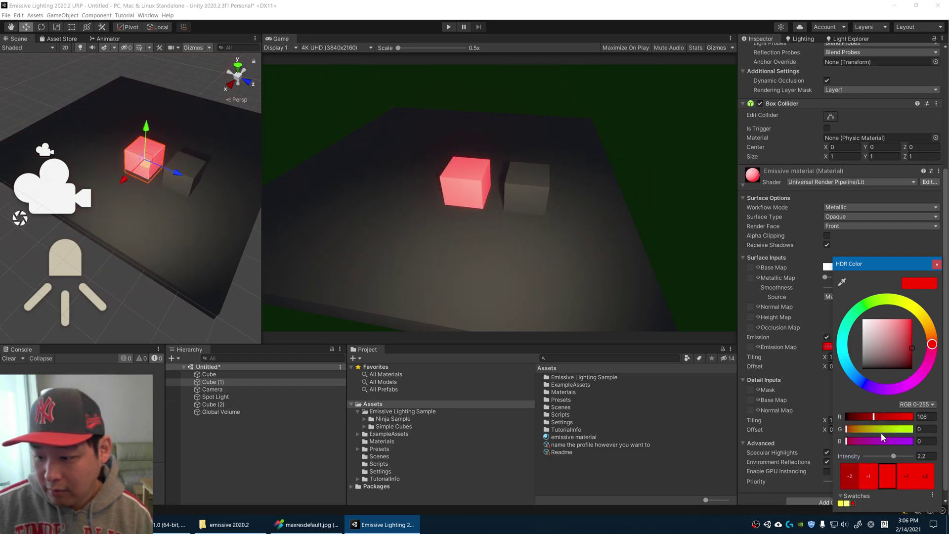
pyautogui.moveTo(892, 265); pyautogui.dragTo(840, 255)
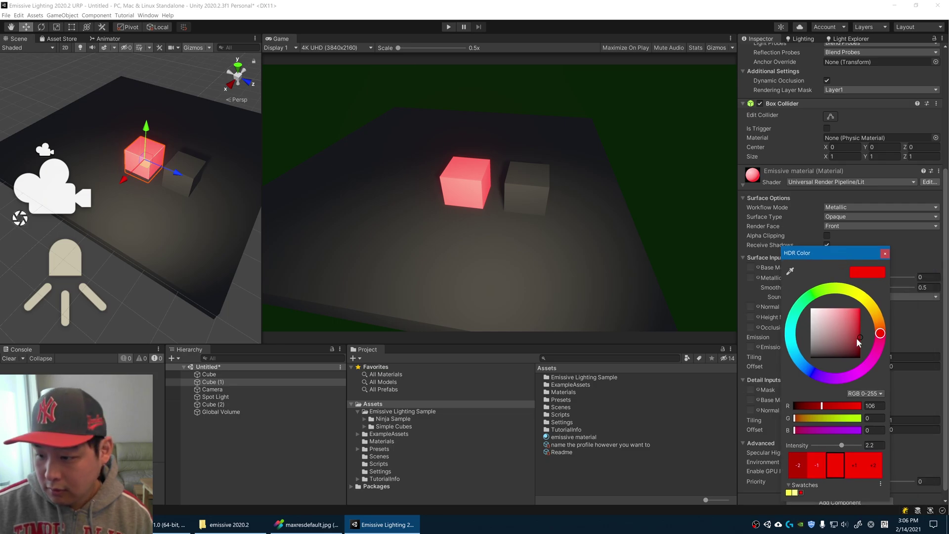
pyautogui.moveTo(853, 334); pyautogui.dragTo(861, 343)
pyautogui.click(885, 253)
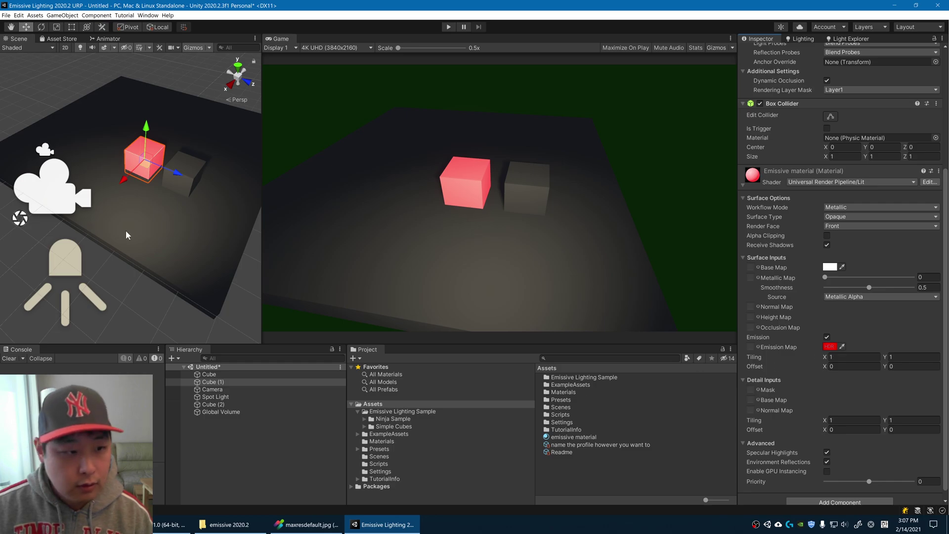
pyautogui.moveTo(130, 222); pyautogui.dragTo(123, 237, button='middle')
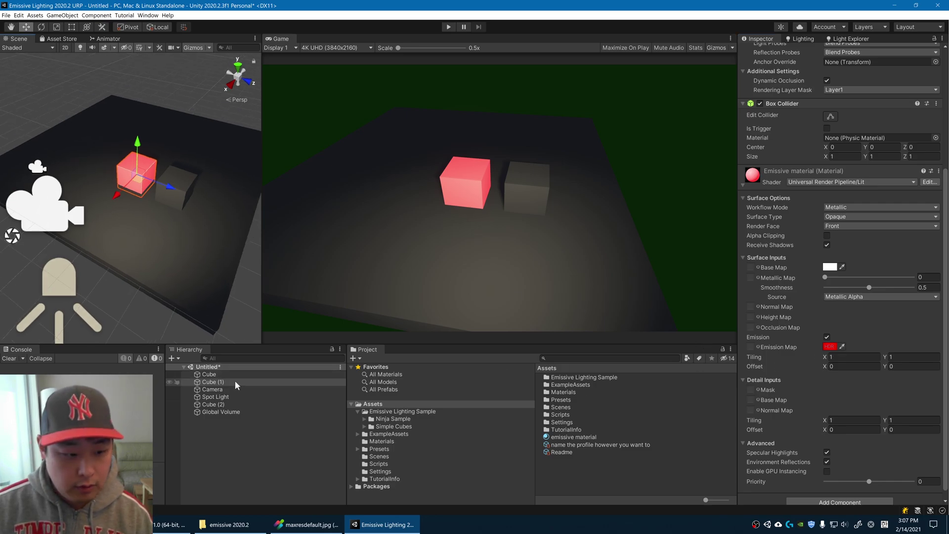
# - On the Global Volume, drop Bloom threshold to 0.7 and add Chromatic Aberration at 0.588 intensity
pyautogui.click(228, 412)
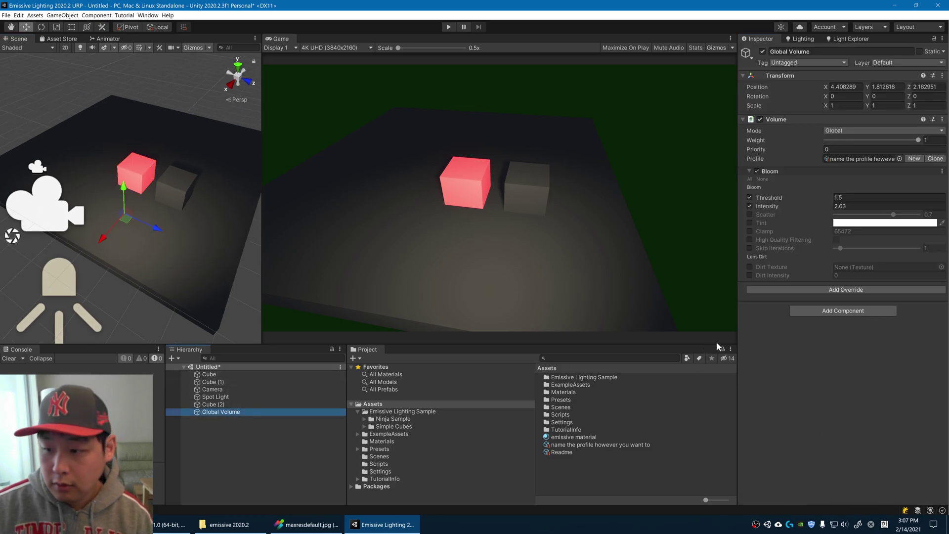
pyautogui.moveTo(828, 199); pyautogui.dragTo(814, 200)
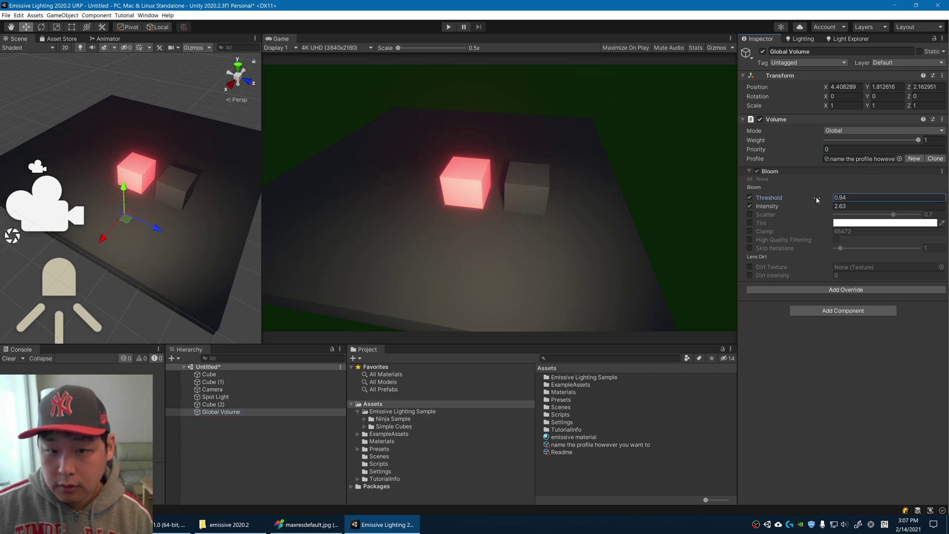
pyautogui.click(821, 292)
pyautogui.click(822, 328)
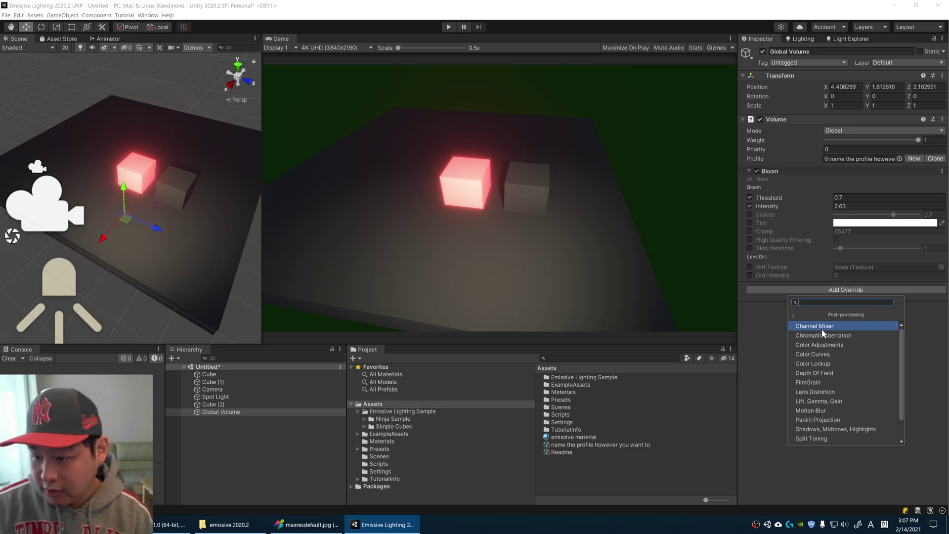
pyautogui.click(831, 336)
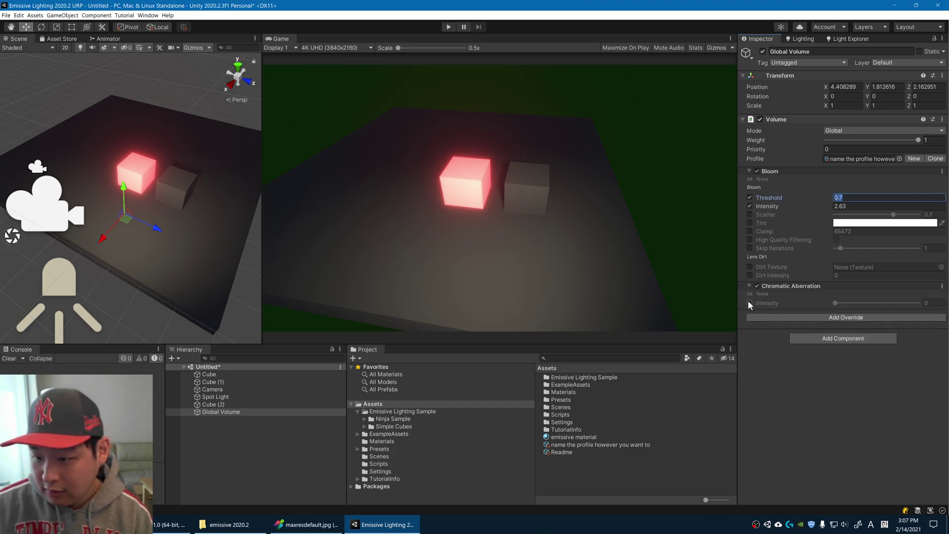
pyautogui.moveTo(842, 304); pyautogui.dragTo(885, 313)
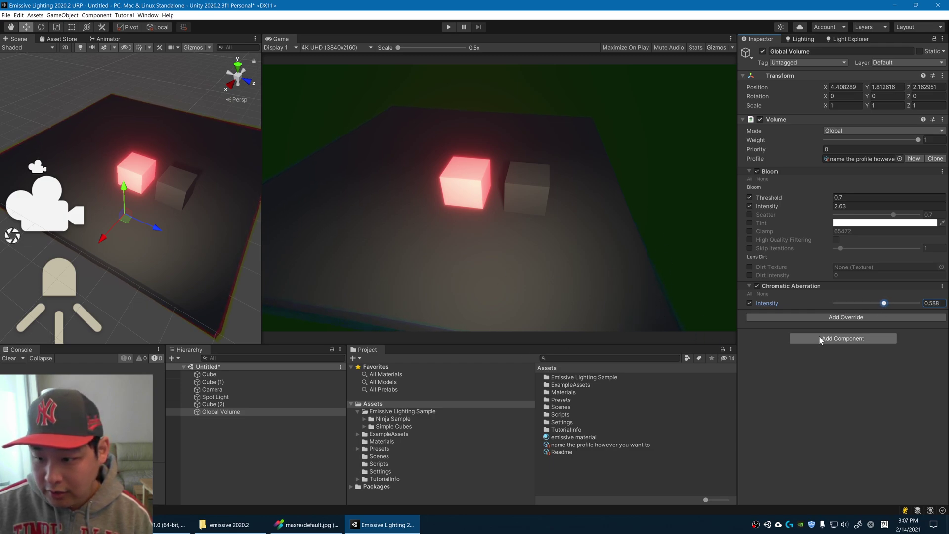
pyautogui.click(836, 319)
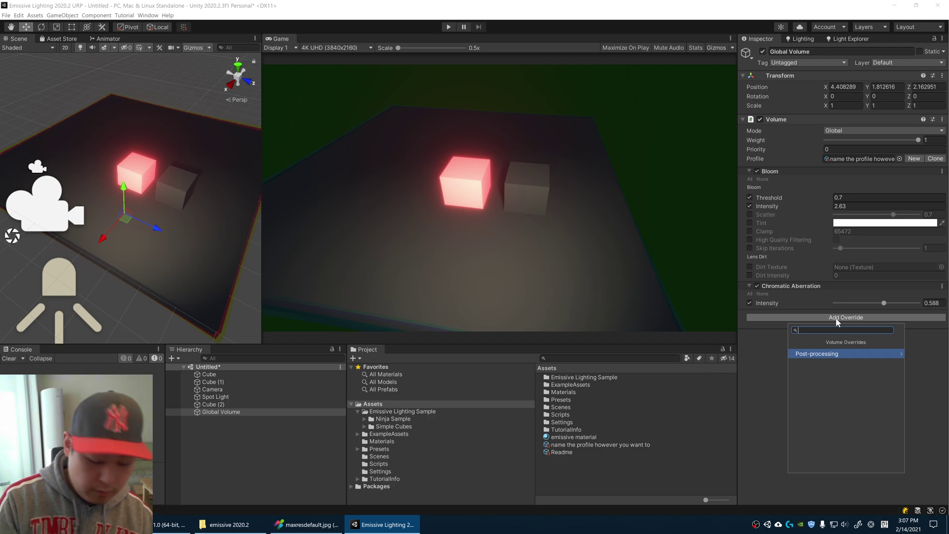
pyautogui.write('color')
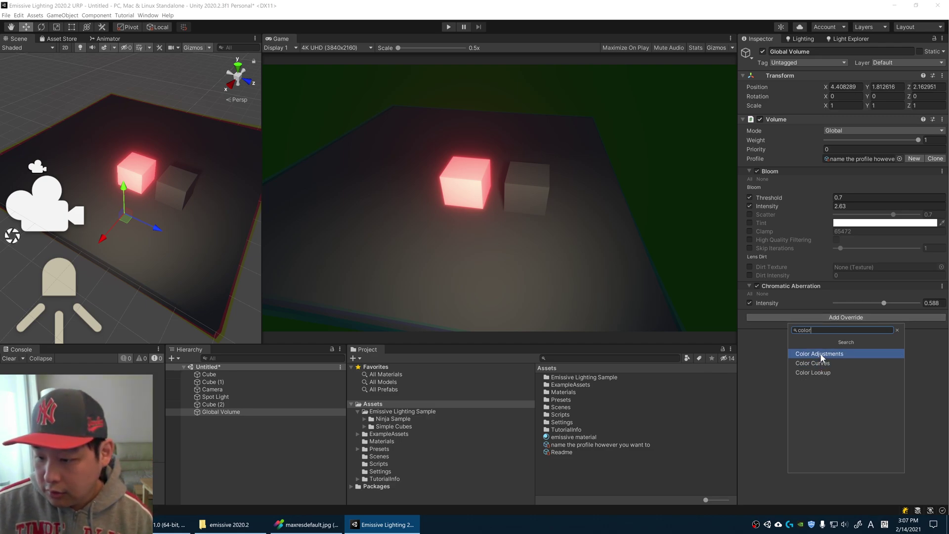
# - Add a Color Adjustments override with post exposure enabled and set to 0.45
pyautogui.click(821, 355)
pyautogui.click(750, 331)
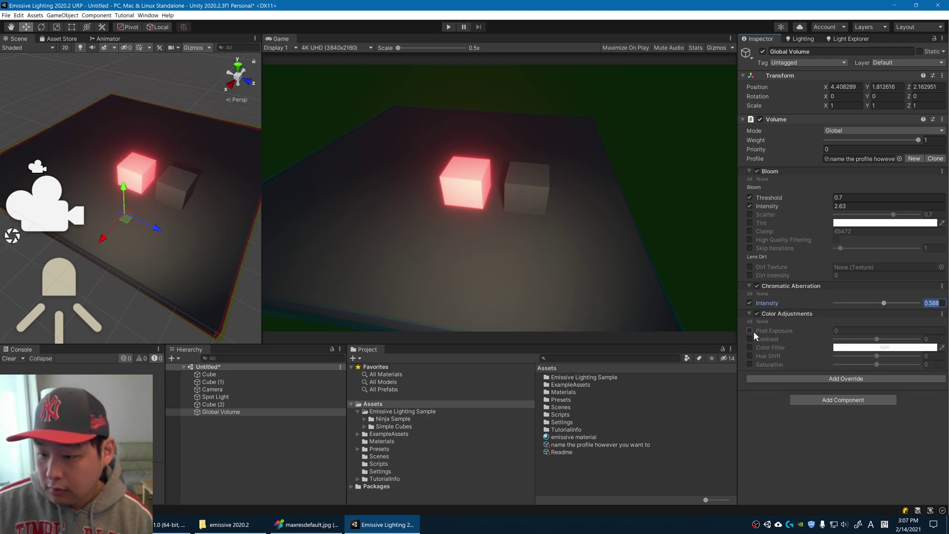
pyautogui.moveTo(772, 331)
pyautogui.mouseDown()
pyautogui.moveTo(867, 338)
pyautogui.moveTo(841, 329)
pyautogui.mouseUp()
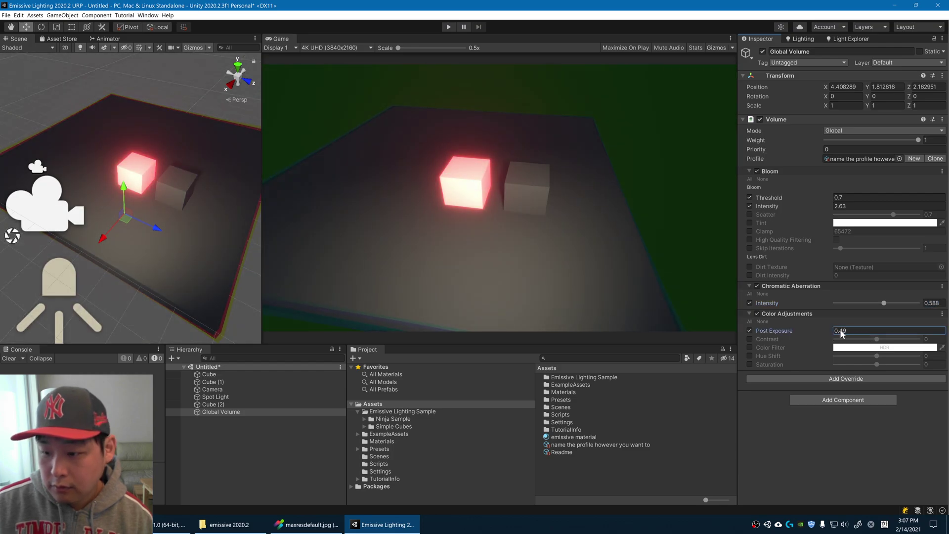
# - Add a Color Lookup override, then remove it again
pyautogui.click(832, 379)
pyautogui.write('color')
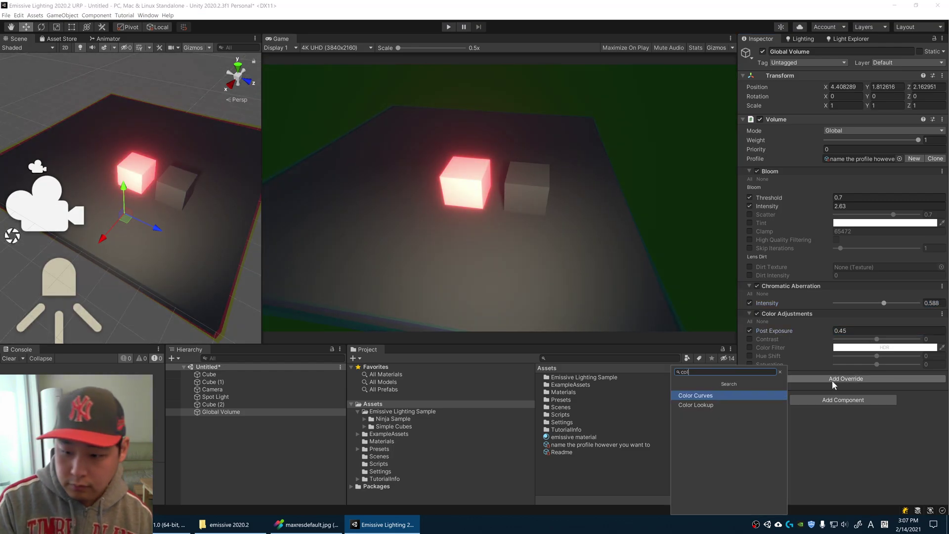
pyautogui.click(713, 405)
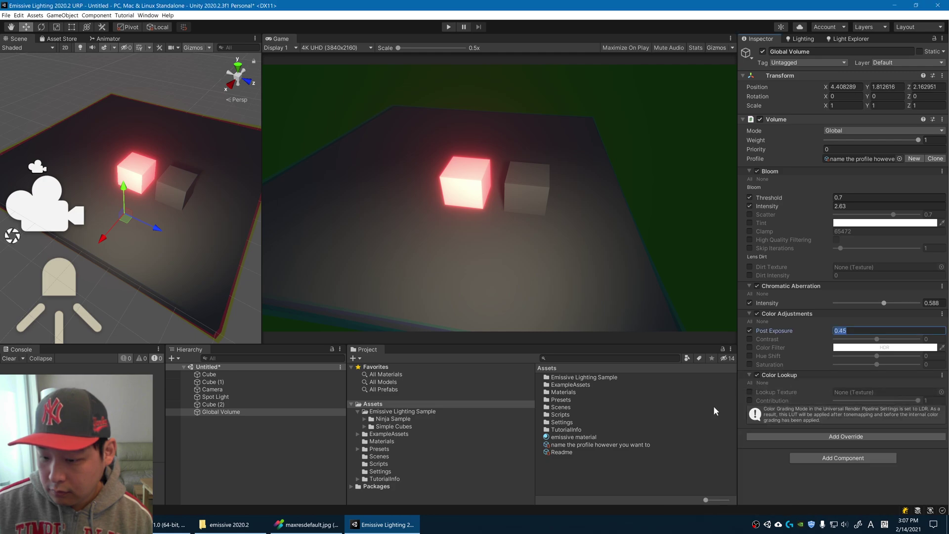
pyautogui.rightClick(780, 375)
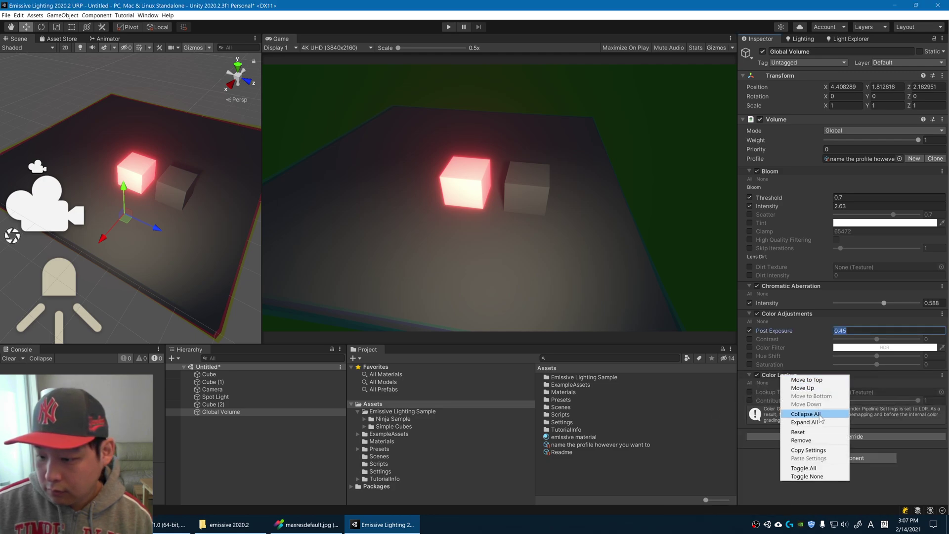
pyautogui.click(815, 441)
# - Add a Tonemapping override set to ACES, briefly comparing it with Neutral
pyautogui.click(823, 377)
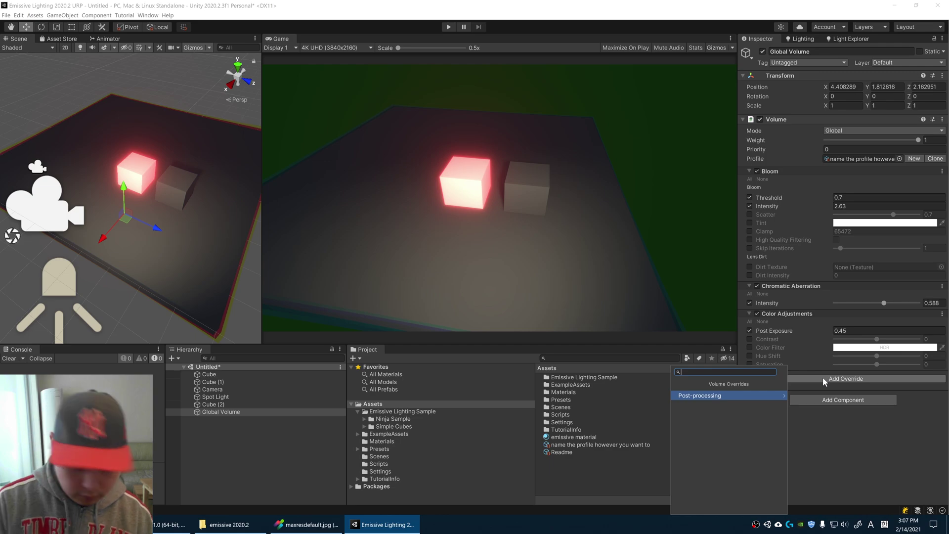
pyautogui.write('tone')
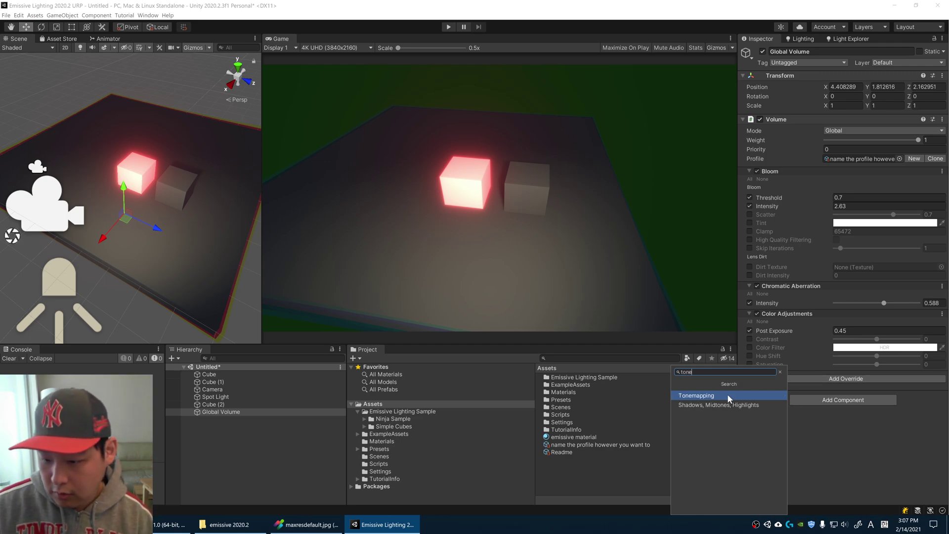
pyautogui.click(728, 395)
pyautogui.click(750, 391)
pyautogui.click(863, 392)
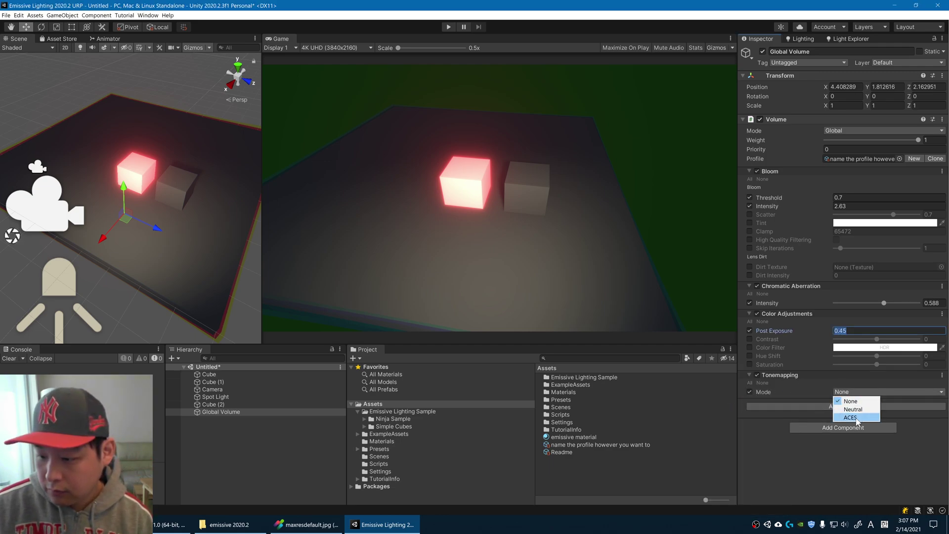
pyautogui.click(859, 419)
pyautogui.click(850, 391)
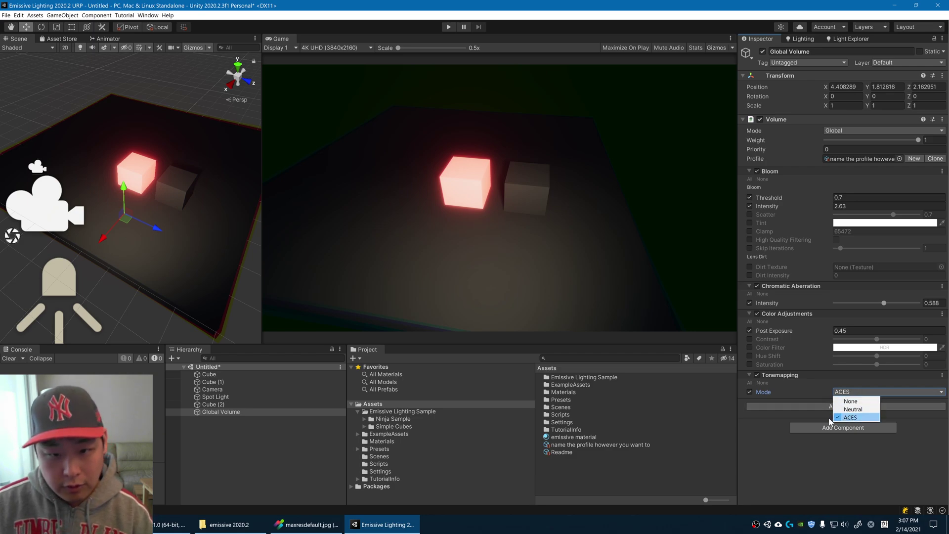
pyautogui.click(852, 410)
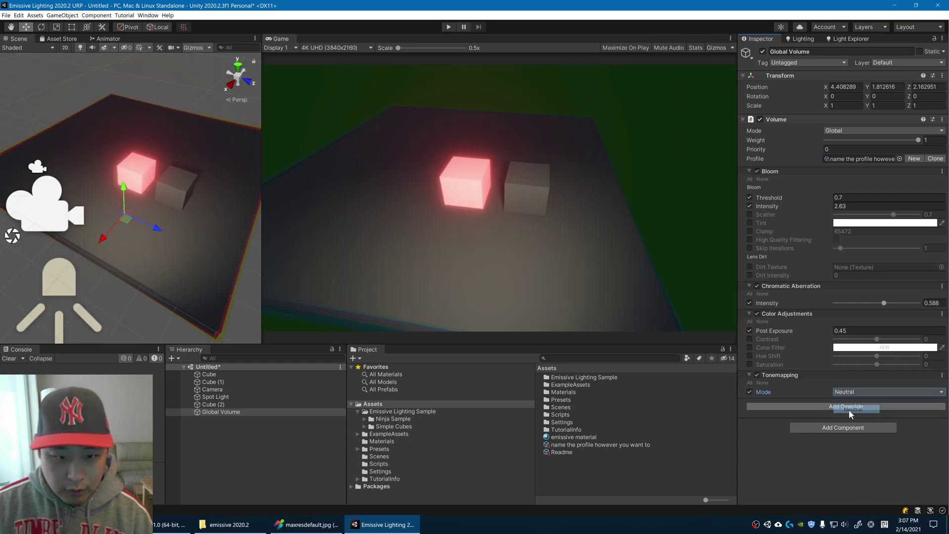
pyautogui.click(861, 391)
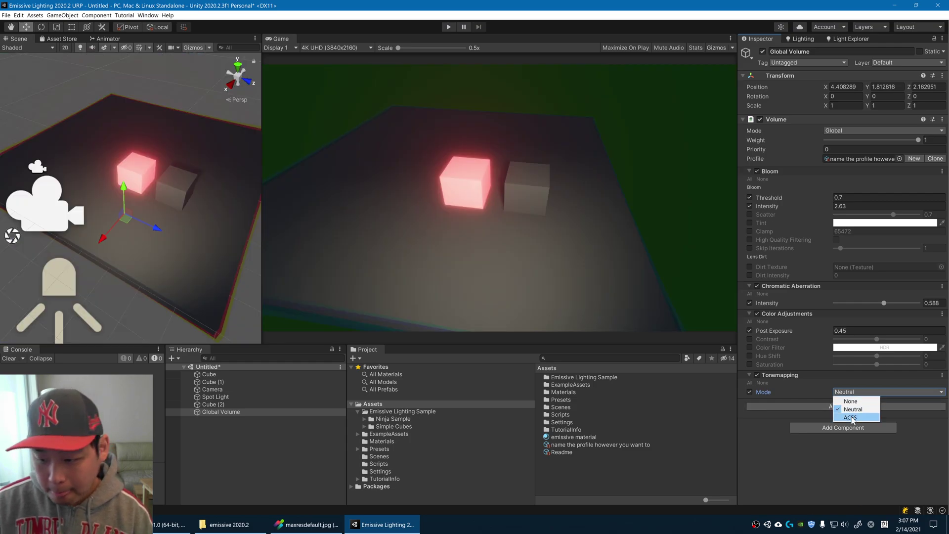
pyautogui.click(852, 418)
pyautogui.click(861, 391)
pyautogui.click(852, 417)
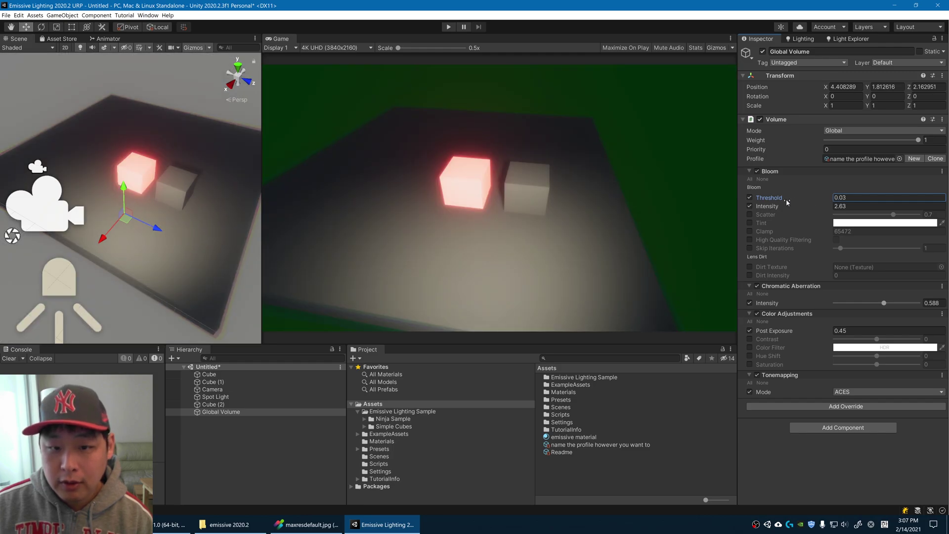
# - Scrub the Bloom threshold to about 0.38
pyautogui.moveTo(823, 196)
pyautogui.mouseDown()
pyautogui.moveTo(823, 207)
pyautogui.moveTo(744, 199)
pyautogui.moveTo(787, 207)
pyautogui.mouseUp()
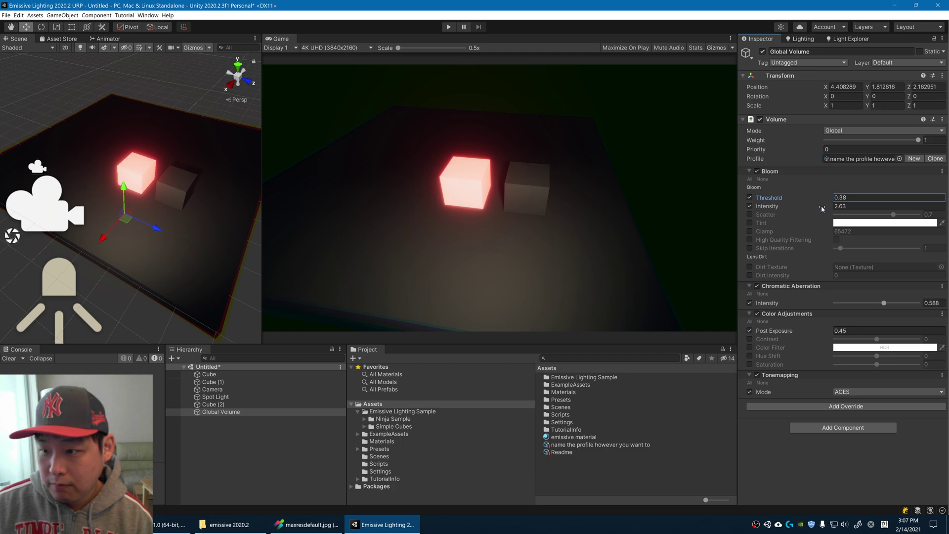